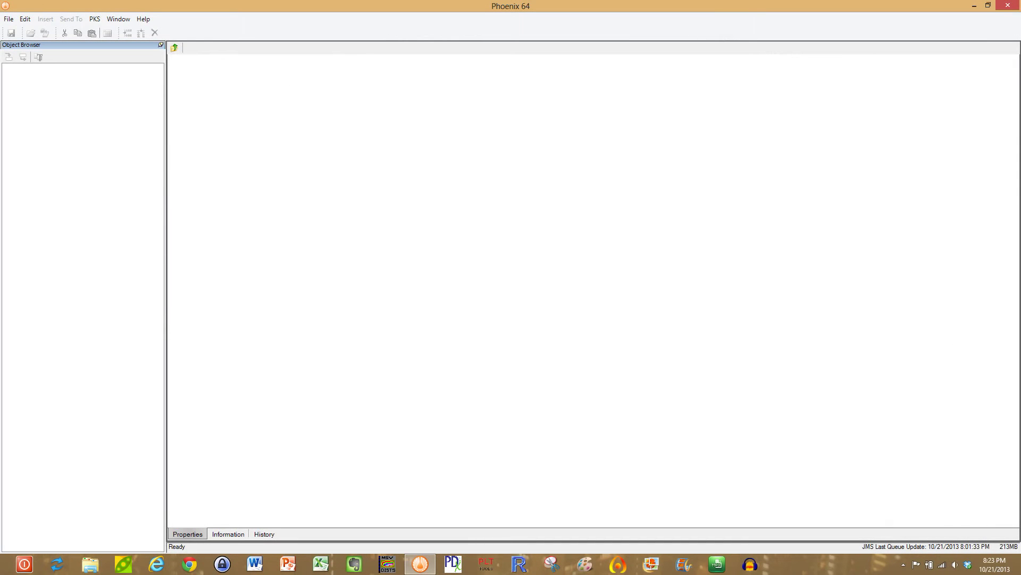
- Widen the Object Browser pane and preview the empty workspace's Information, History and Properties panels
drag(165, 287, 247, 287)
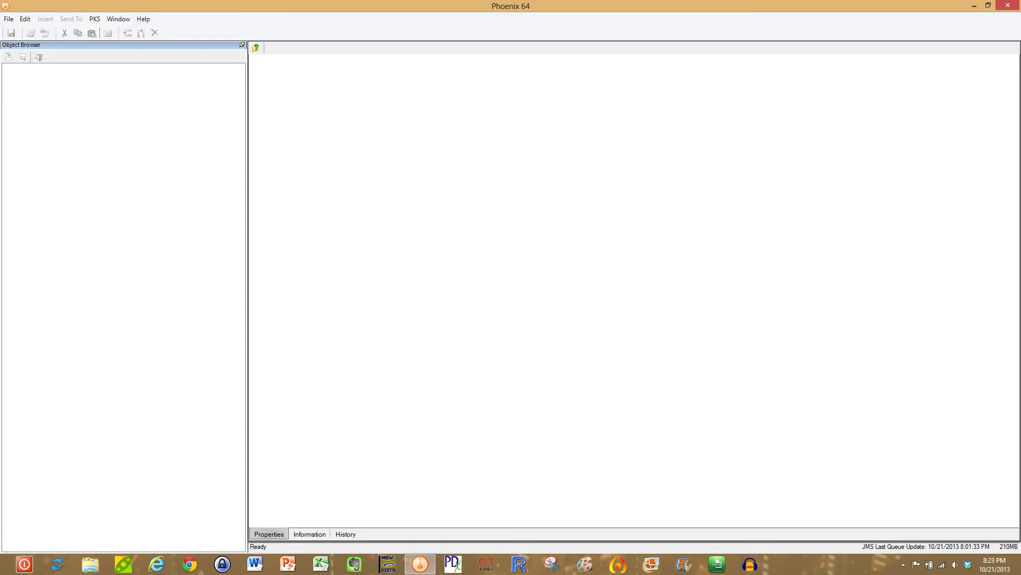
click(309, 534)
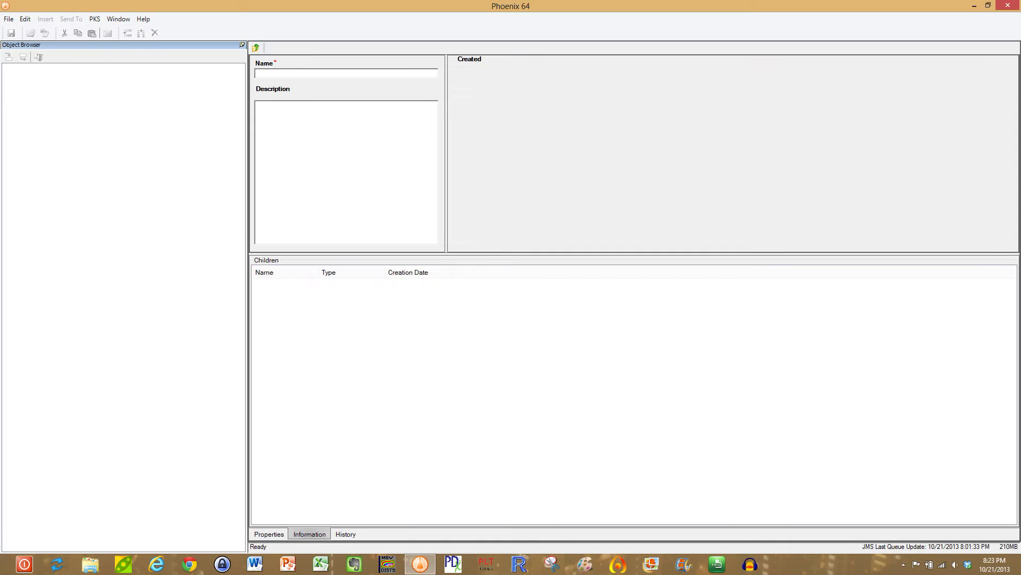
click(346, 533)
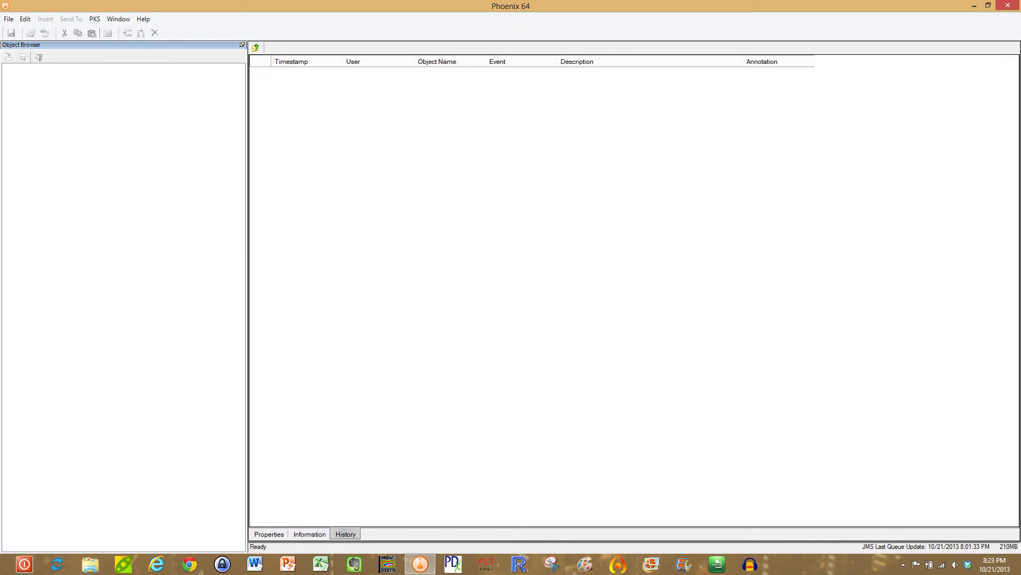
click(309, 534)
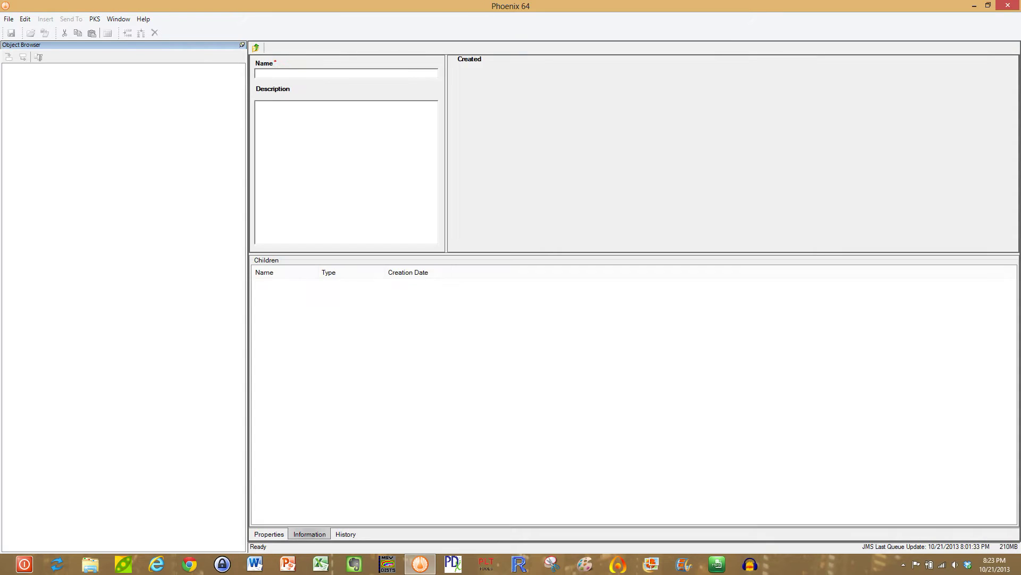
click(269, 533)
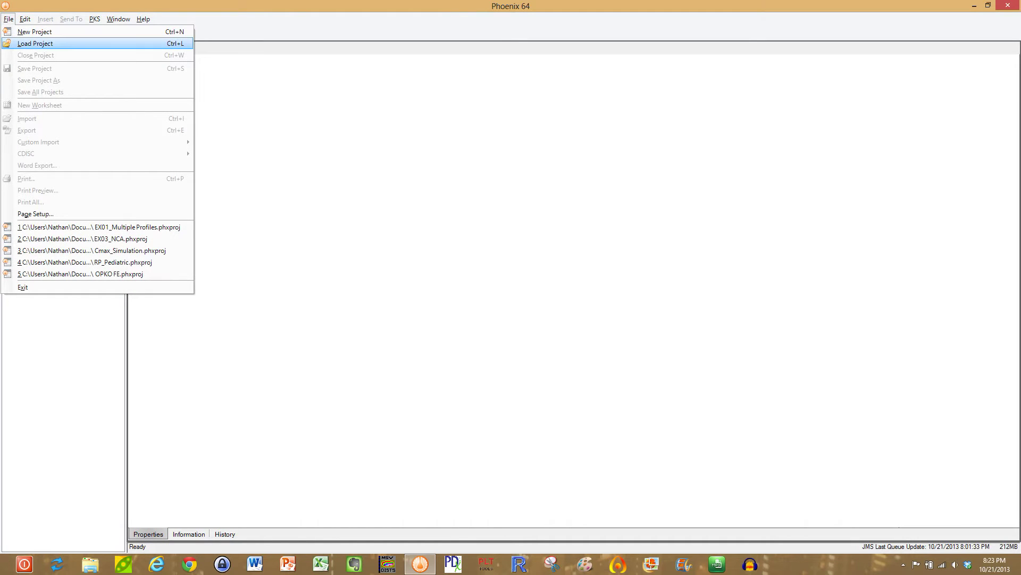
- Open the Load Project dialog on the example projects, plus a File Explorer Computer window
key(Return)
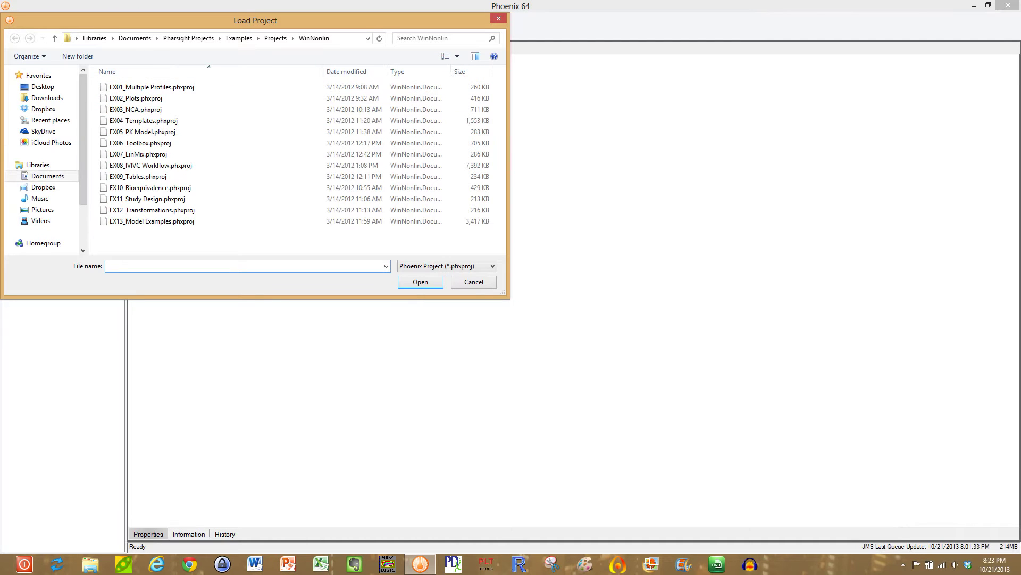
scroll(50, 215, down, 2)
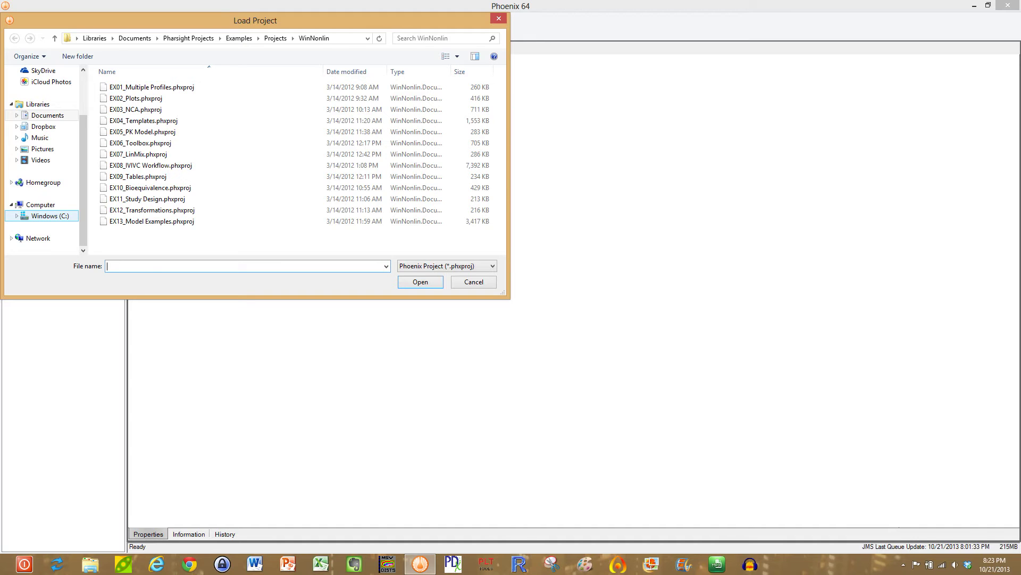
key(super+e)
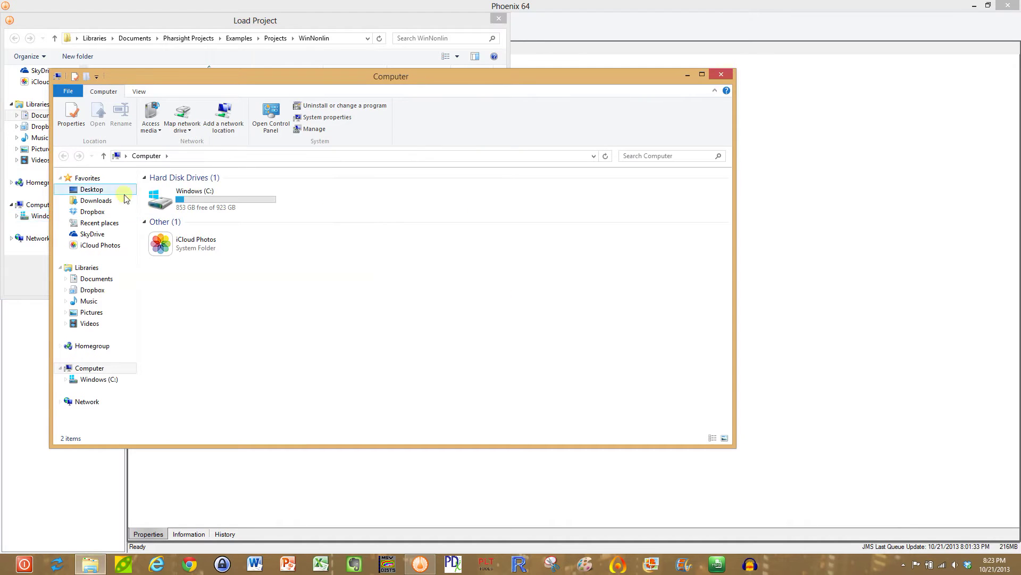
- Copy the Examples folder from C:\Program Files (x86)\Pharsight\Phoenix\application
double_click(161, 199)
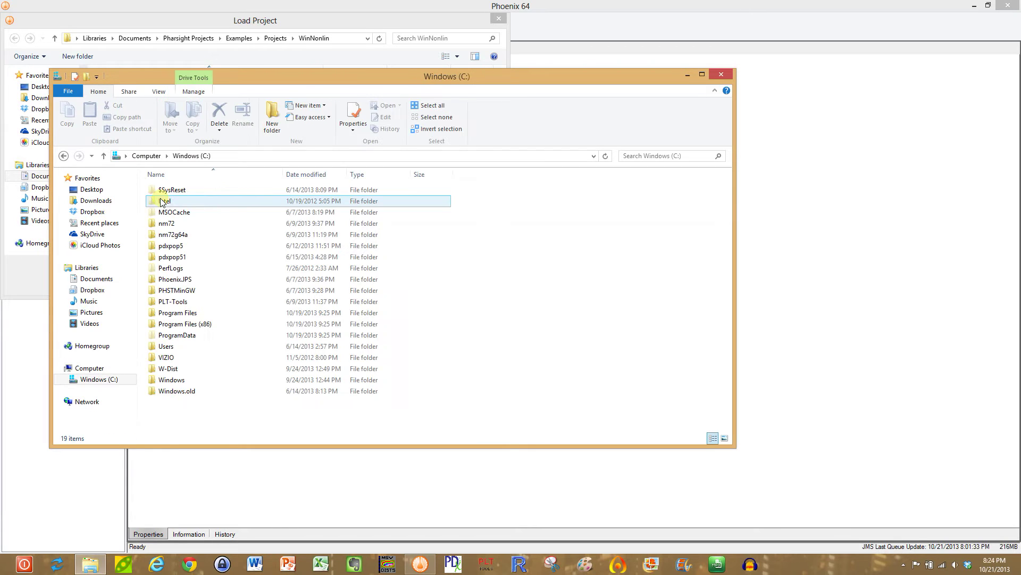
click(165, 324)
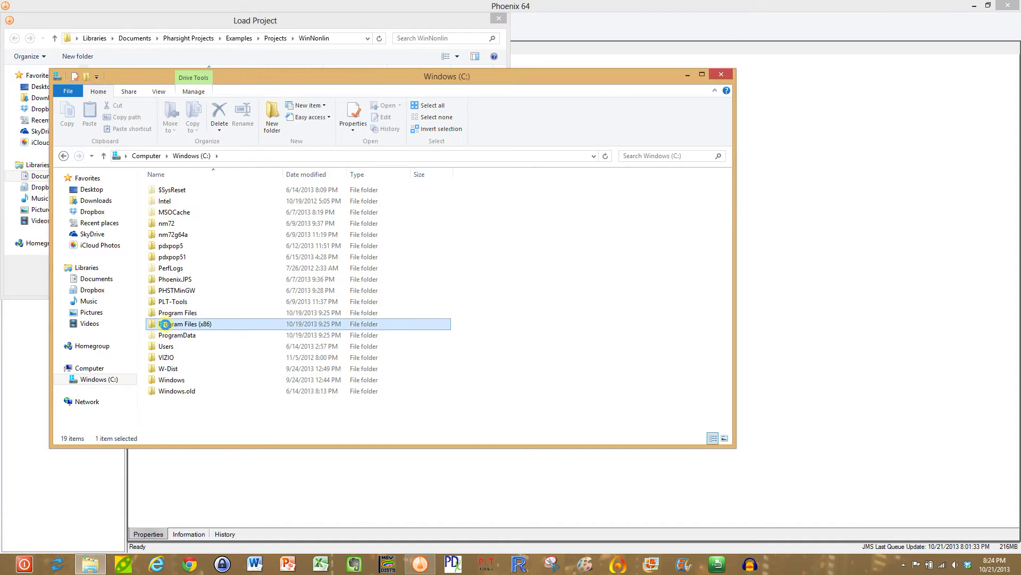
double_click(165, 324)
scroll(194, 359, down, 7)
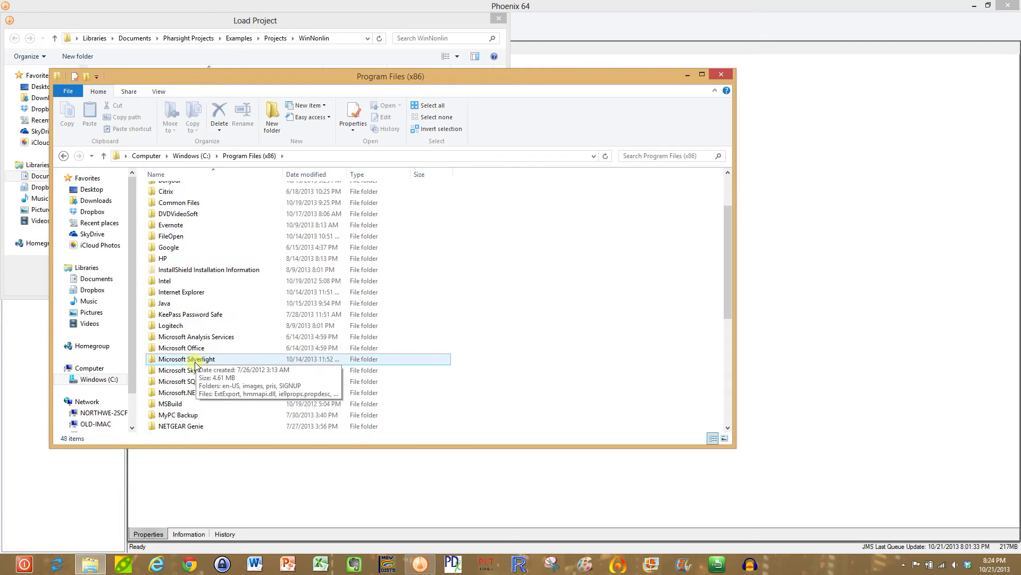
scroll(194, 366, down, 2)
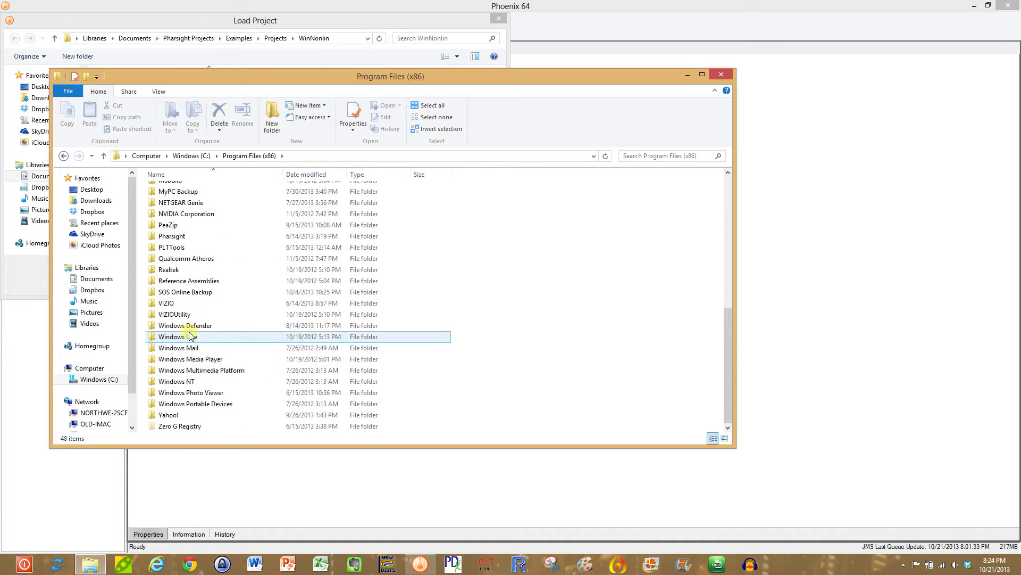
double_click(156, 238)
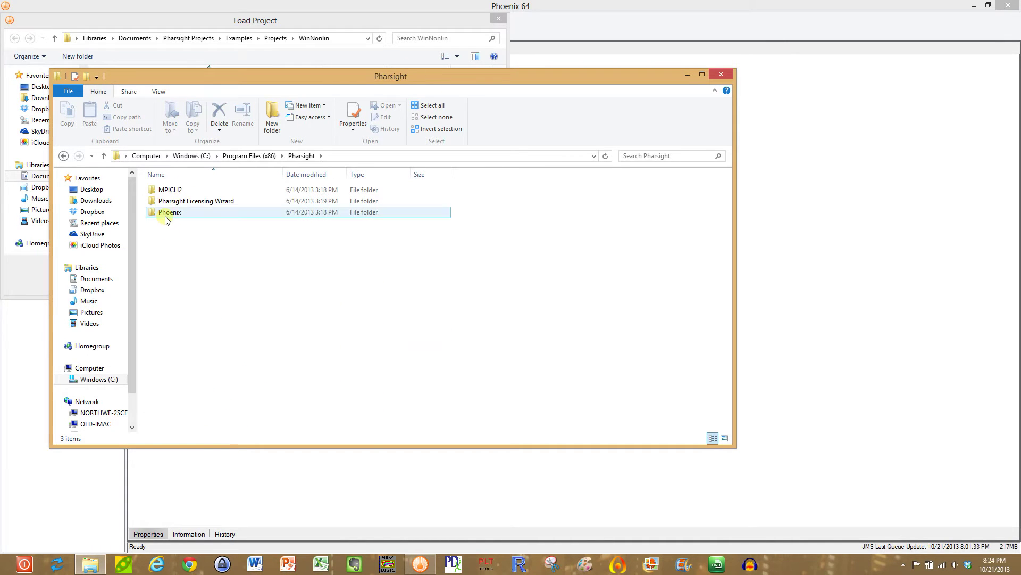
double_click(165, 213)
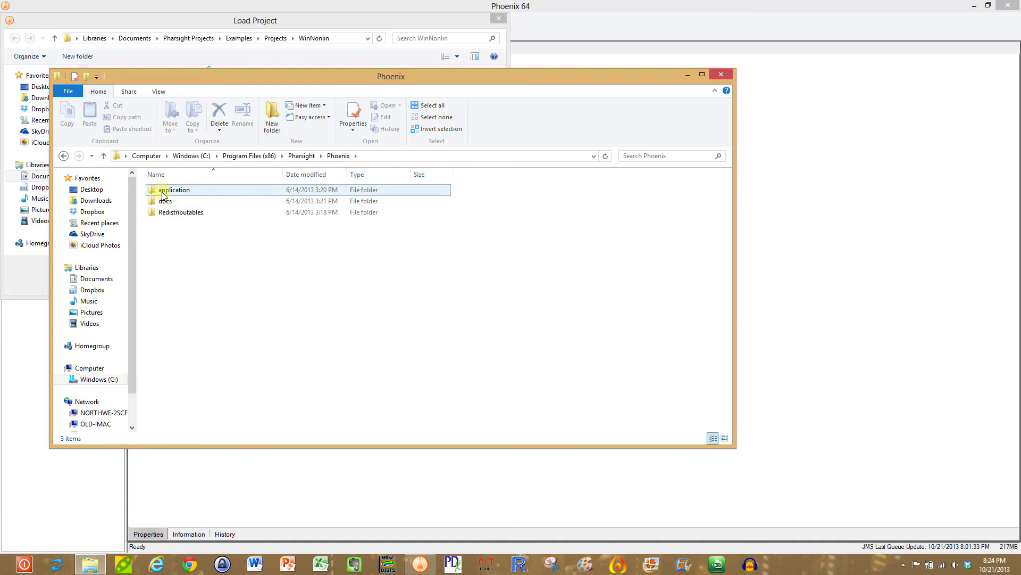
double_click(165, 192)
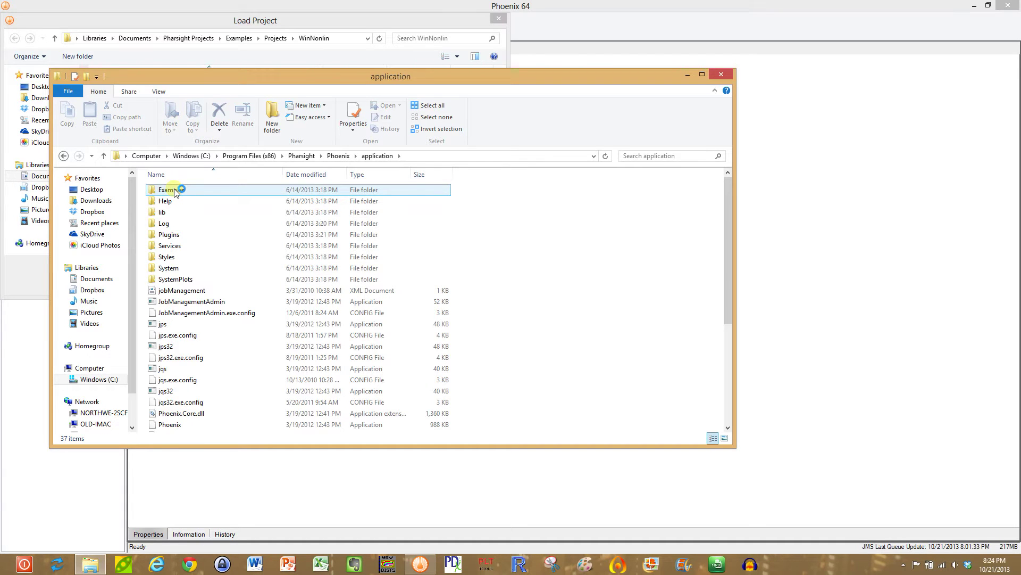
click(174, 191)
right_click(174, 192)
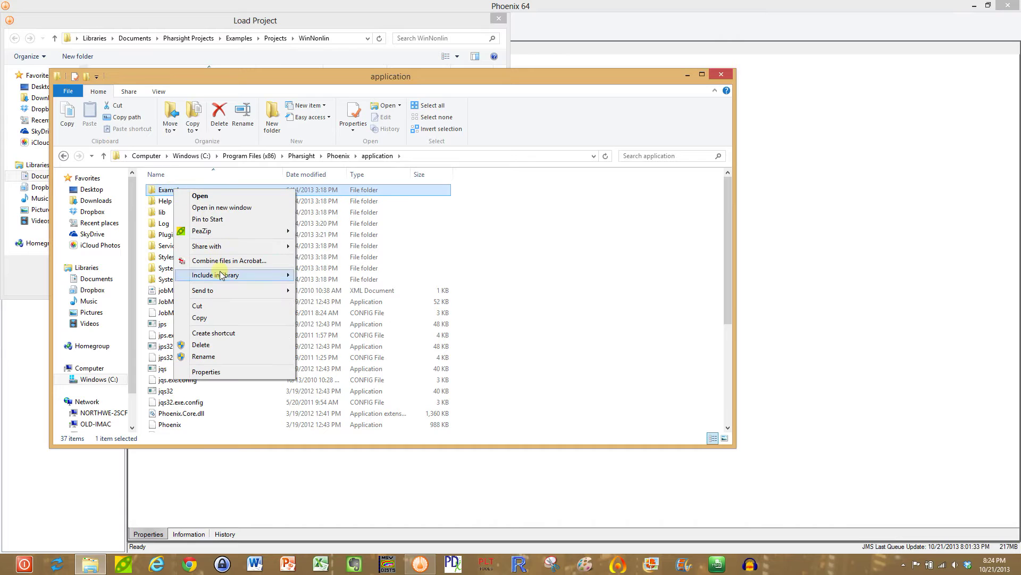
click(213, 320)
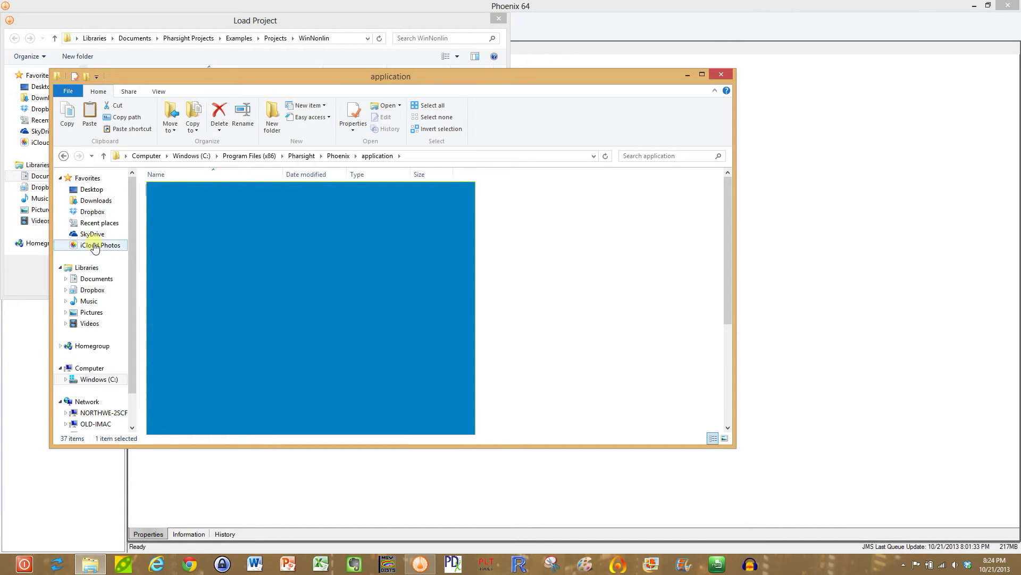
- Go to the Pharsight Projects folder in the Documents library
click(87, 280)
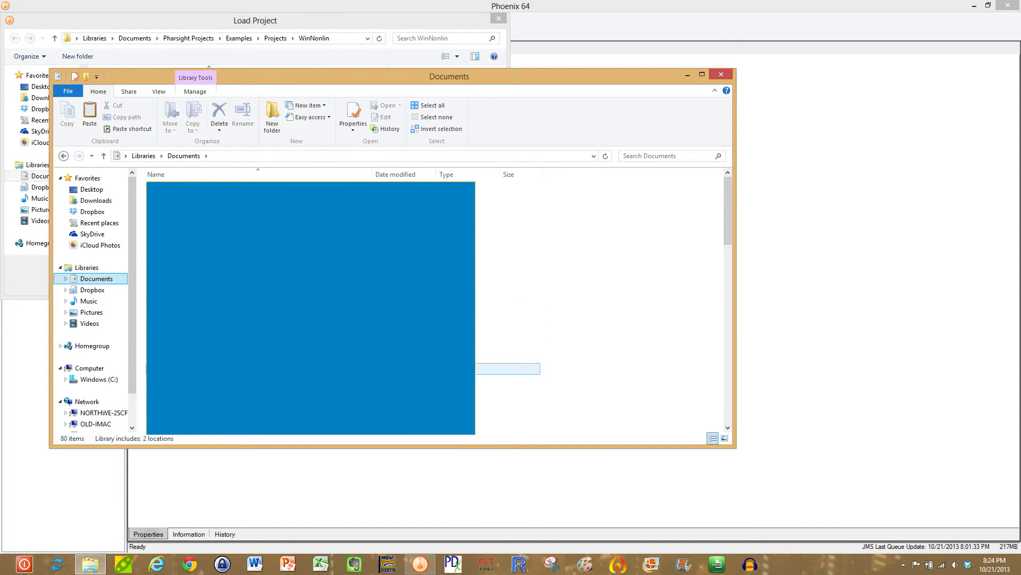
scroll(435, 303, down, 5)
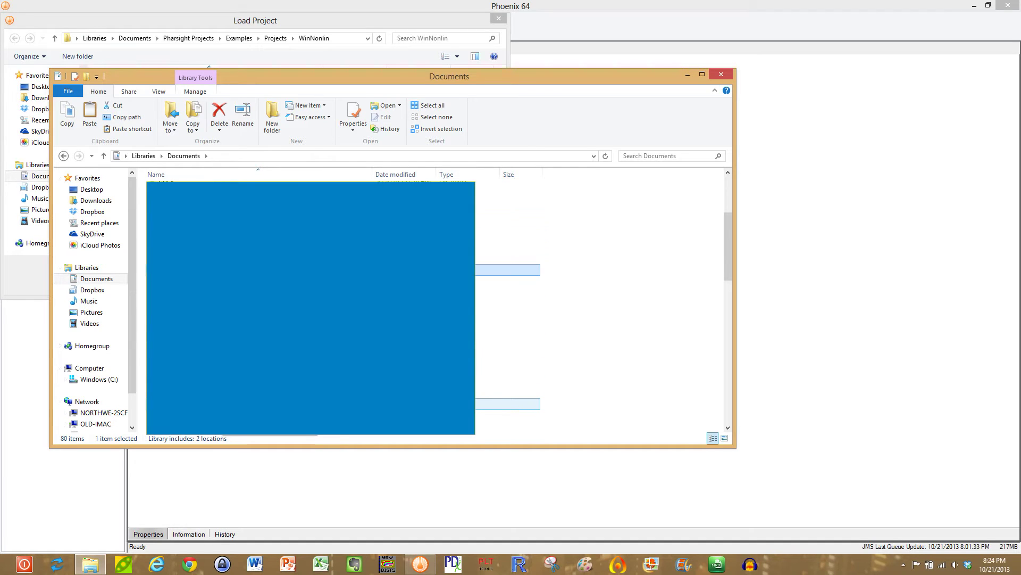
double_click(224, 314)
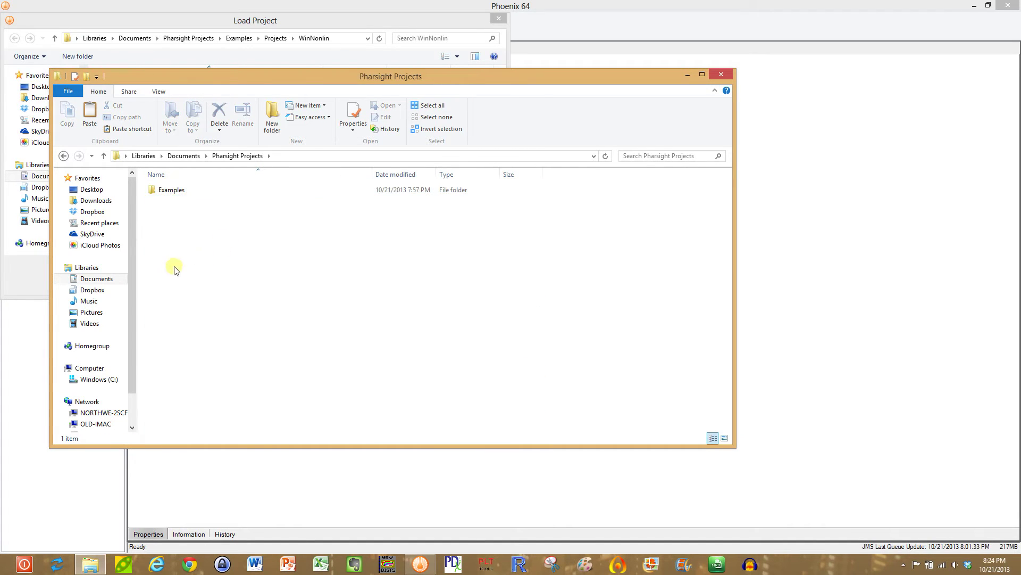
- Close Explorer and load EX01_Multiple Profiles.phxproj from Examples > Projects > WinNonlin
click(720, 76)
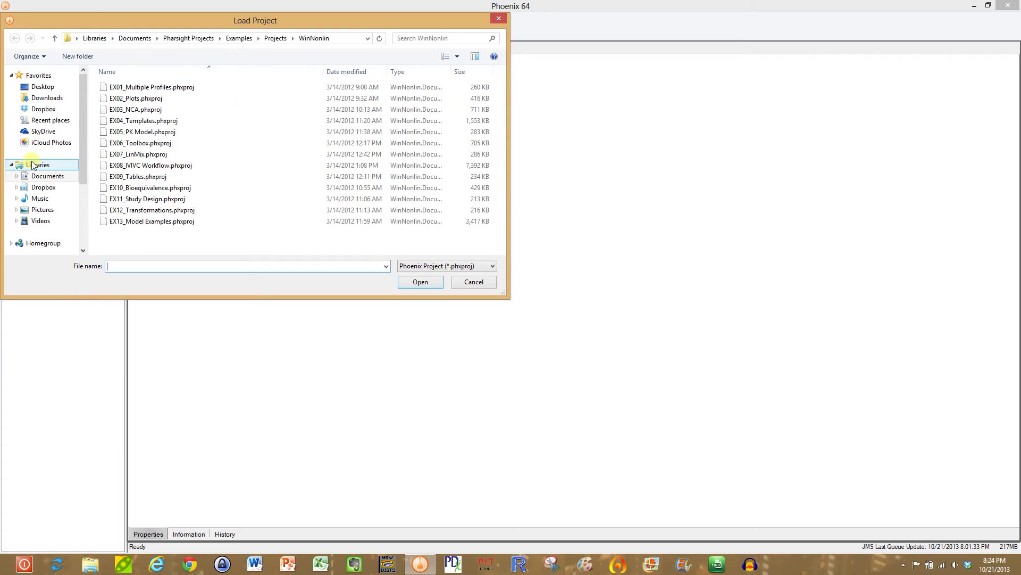
click(238, 38)
double_click(120, 133)
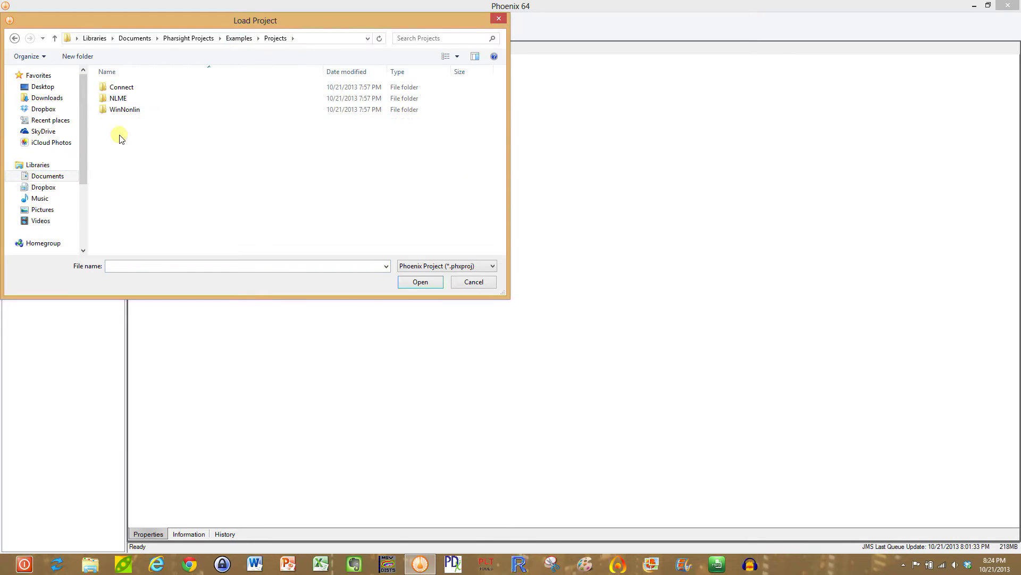
double_click(124, 110)
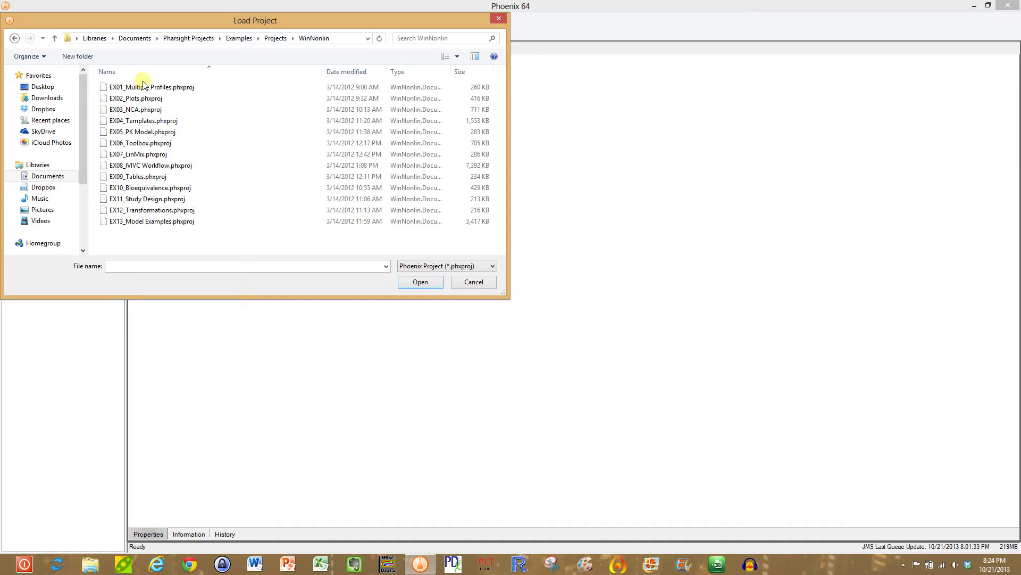
click(133, 88)
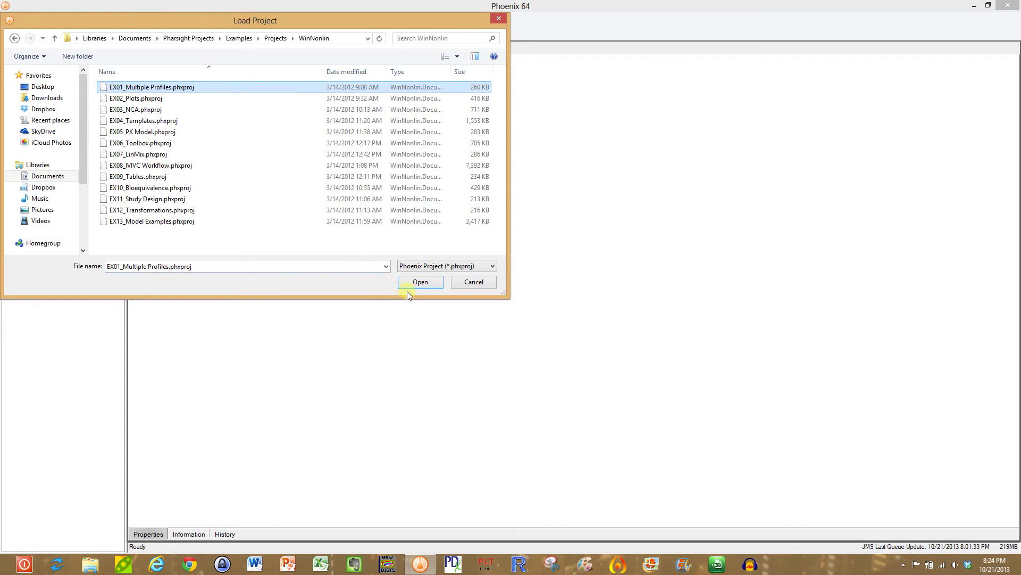
click(421, 282)
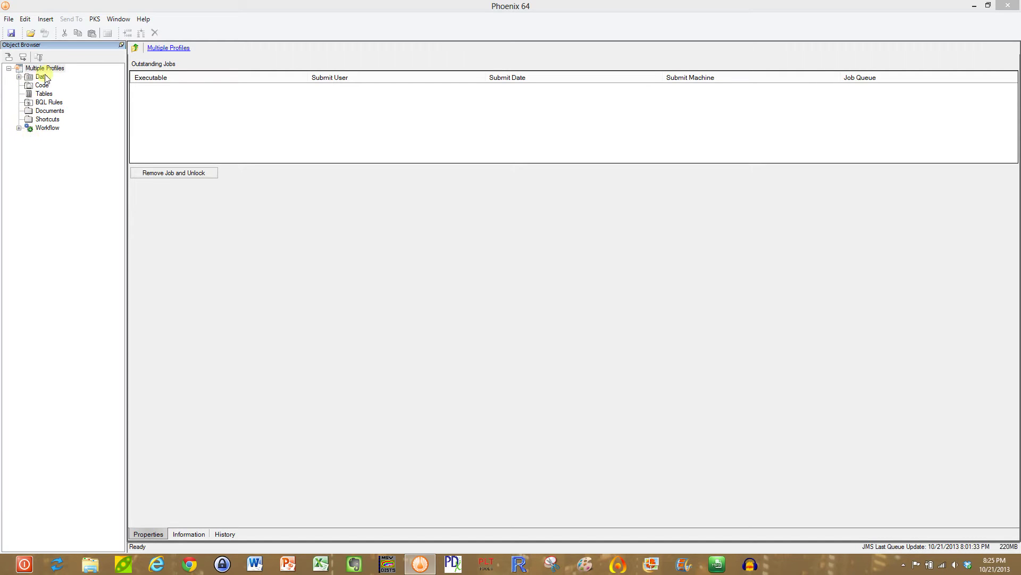
- Inspect the Dosing published from NCA and Profiles datasets, then view the empty Code folder
click(18, 77)
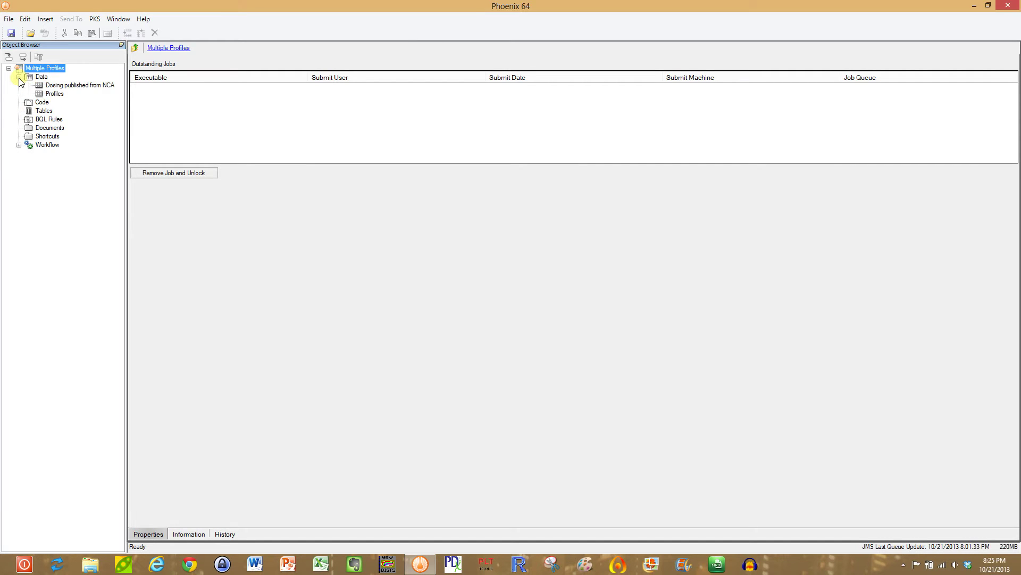
click(48, 78)
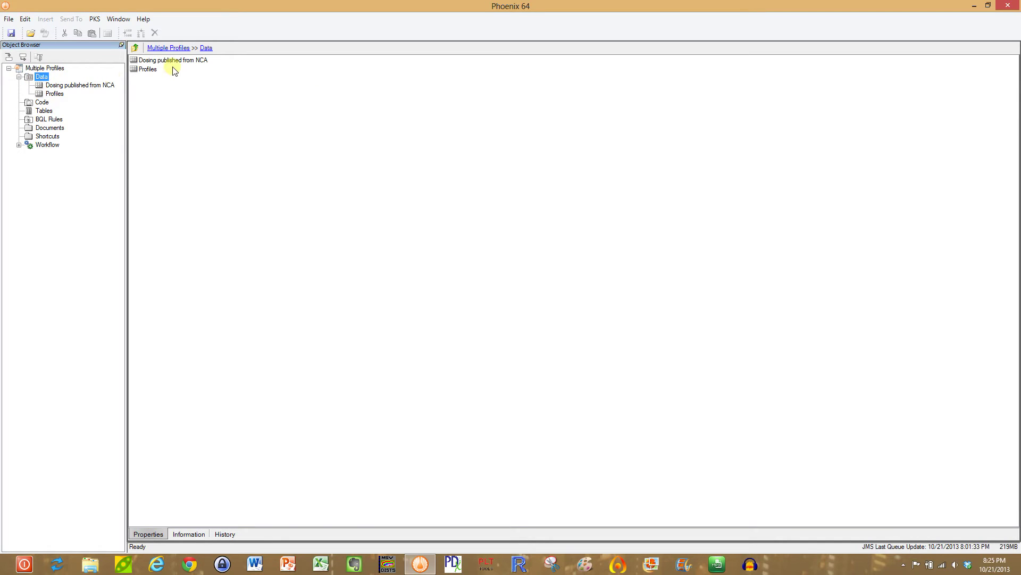
click(161, 61)
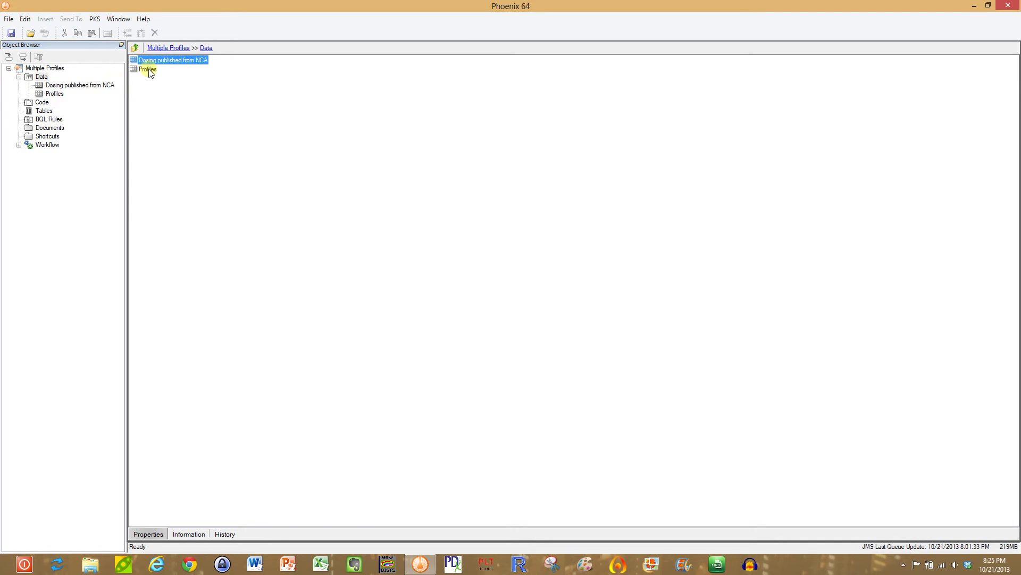
click(148, 70)
key(Up)
click(148, 70)
click(48, 103)
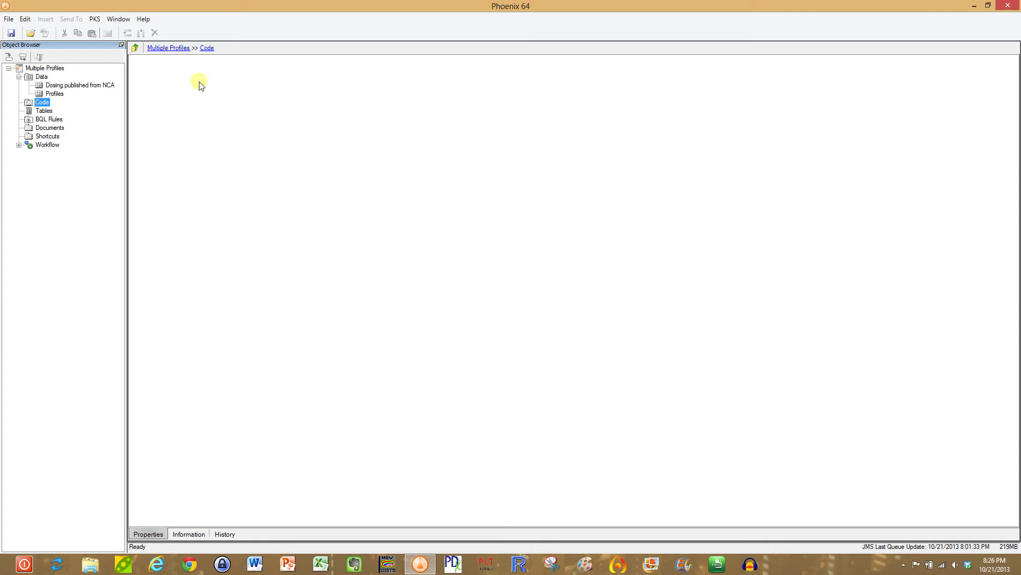
- Look through Tables, BQL Rules, Documents and Shortcuts, then display the Workflow diagram
click(38, 113)
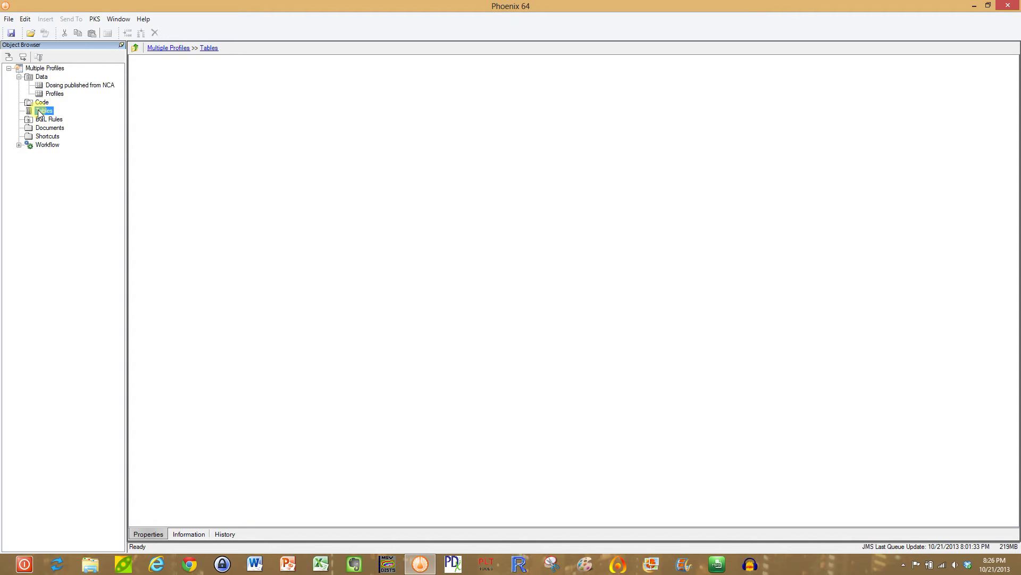
click(53, 119)
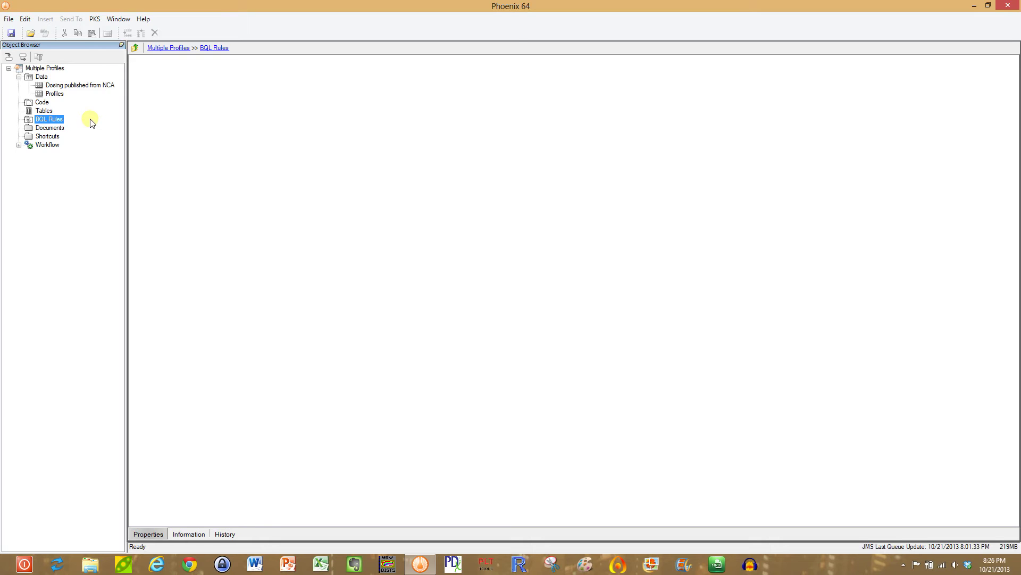
click(56, 130)
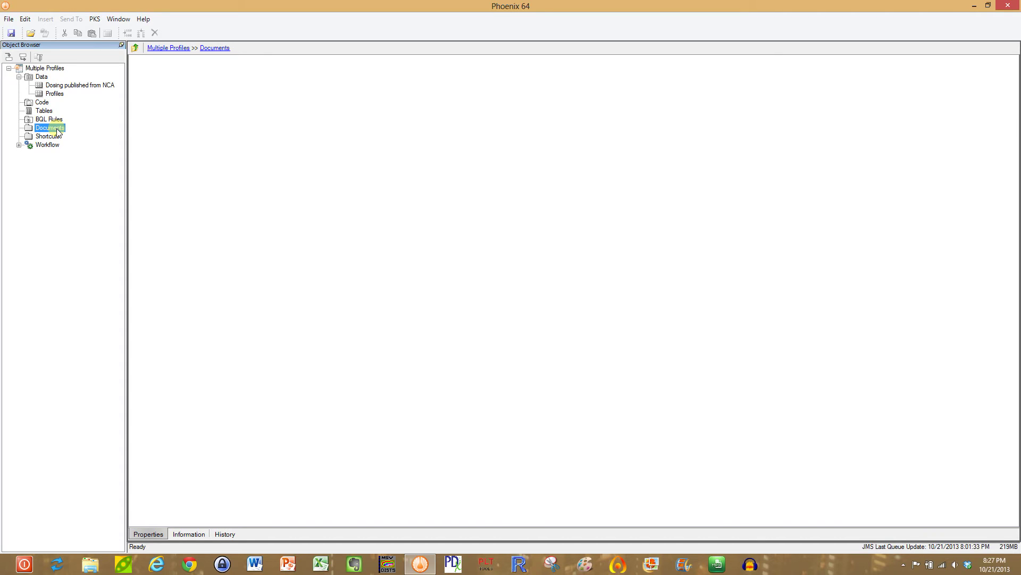
click(53, 137)
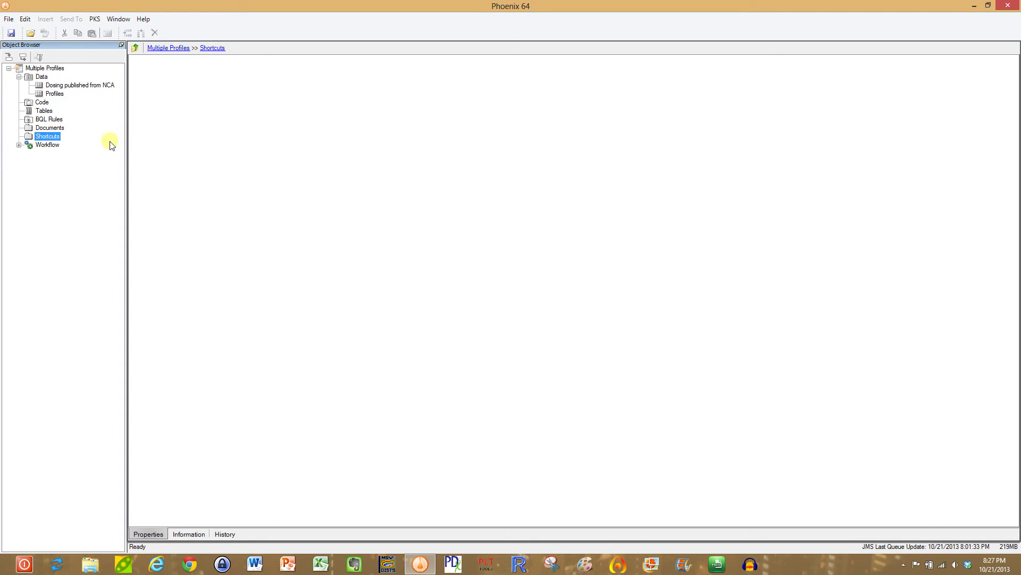
click(51, 145)
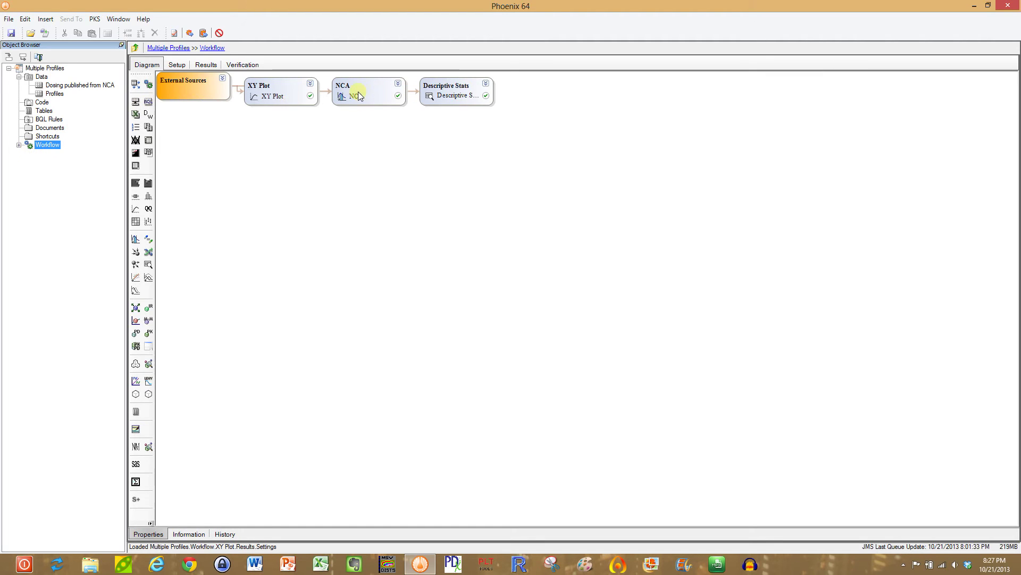
- Expand Workflow in the tree and spread out the XY Plot, NCA and Descriptive Stats nodes
click(19, 146)
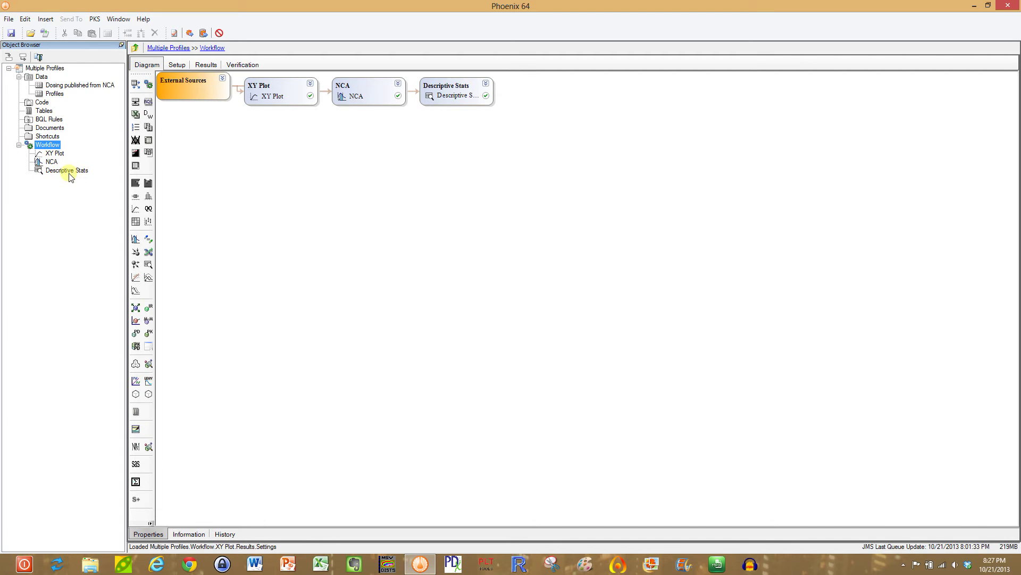
drag(290, 97, 271, 168)
drag(355, 85, 378, 153)
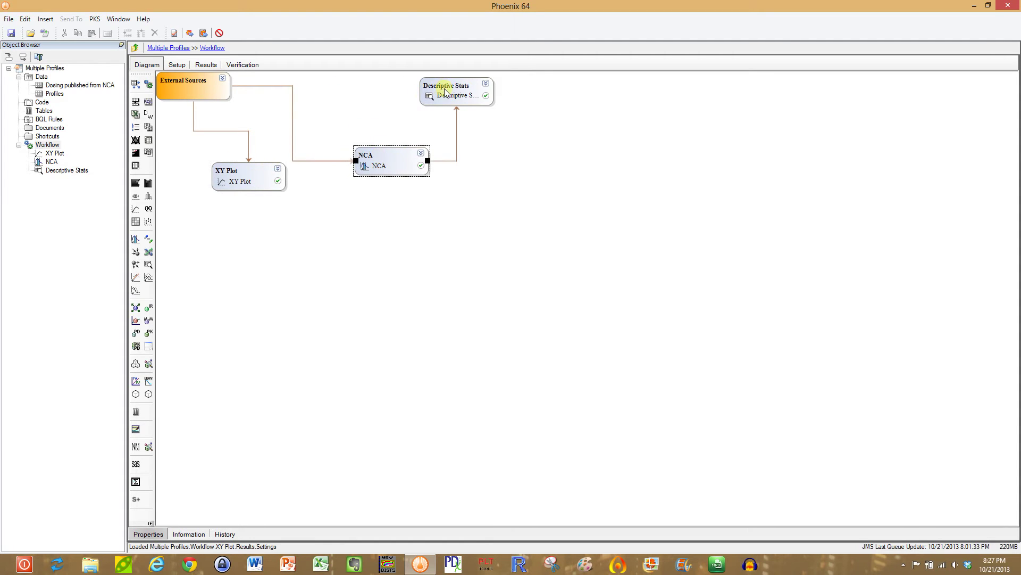
drag(446, 91, 564, 142)
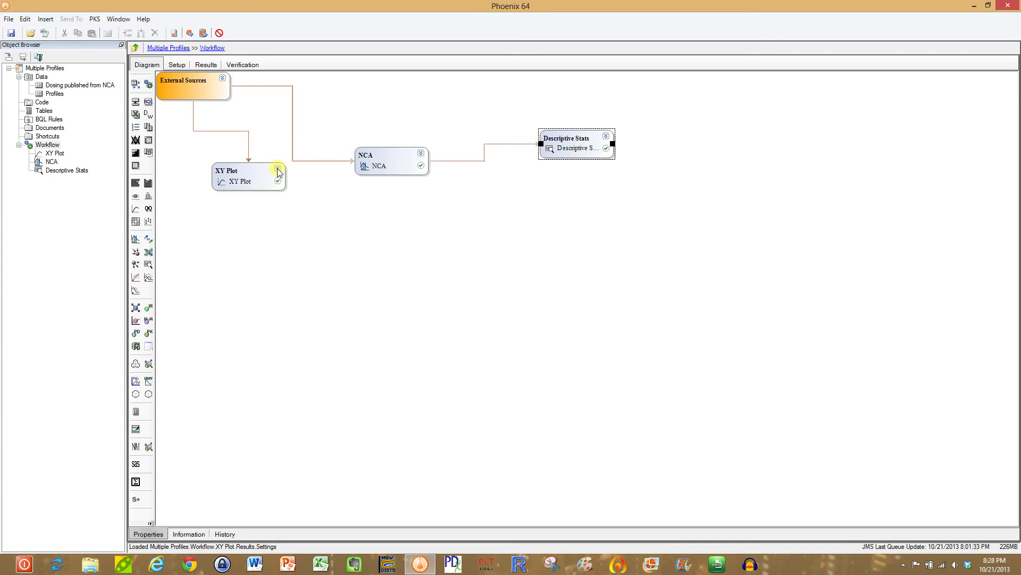
- Expand the XY Plot node's Inputs, Text Output and Plots sections and widen the node
click(278, 170)
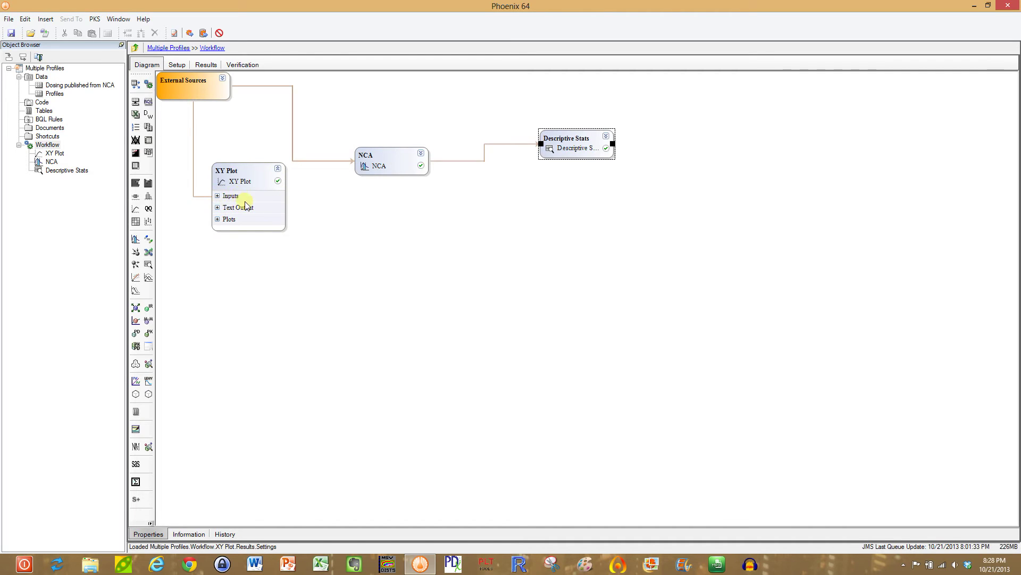
click(217, 196)
click(217, 228)
click(217, 249)
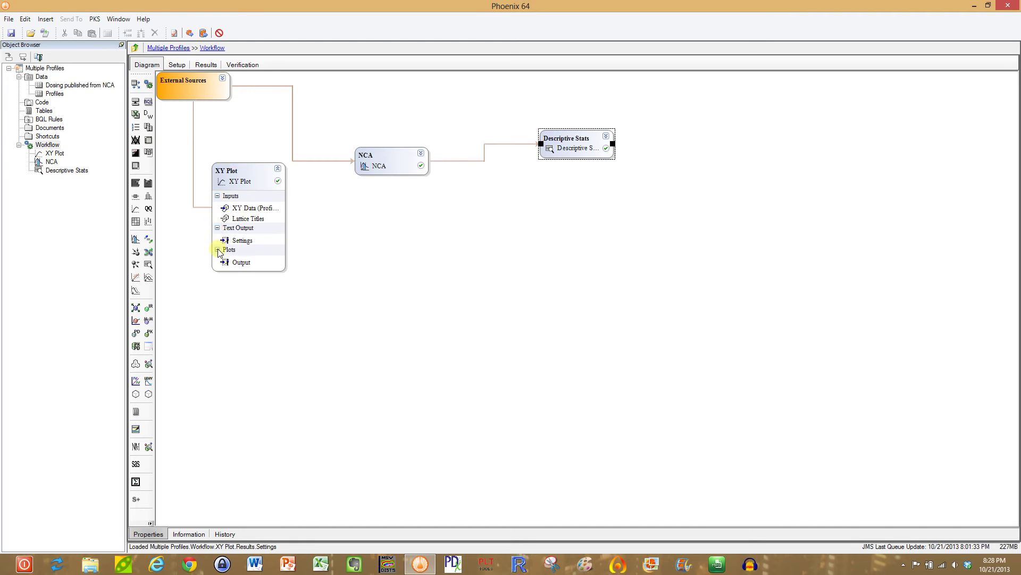
click(276, 219)
drag(285, 218, 331, 218)
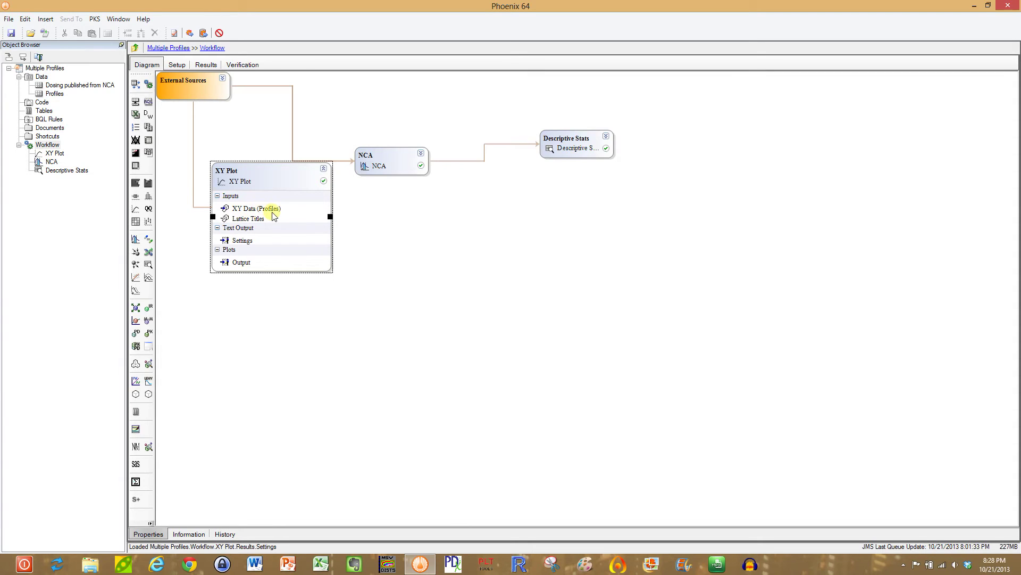
- List the Profiles and Dosing datasets under External Sources Data and move XY Plot lower
click(222, 78)
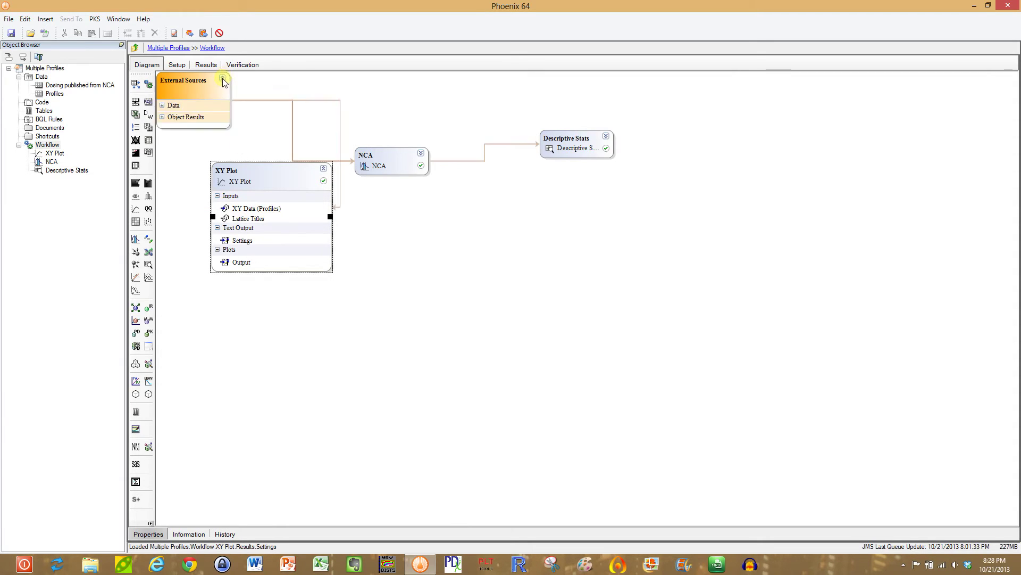
click(162, 106)
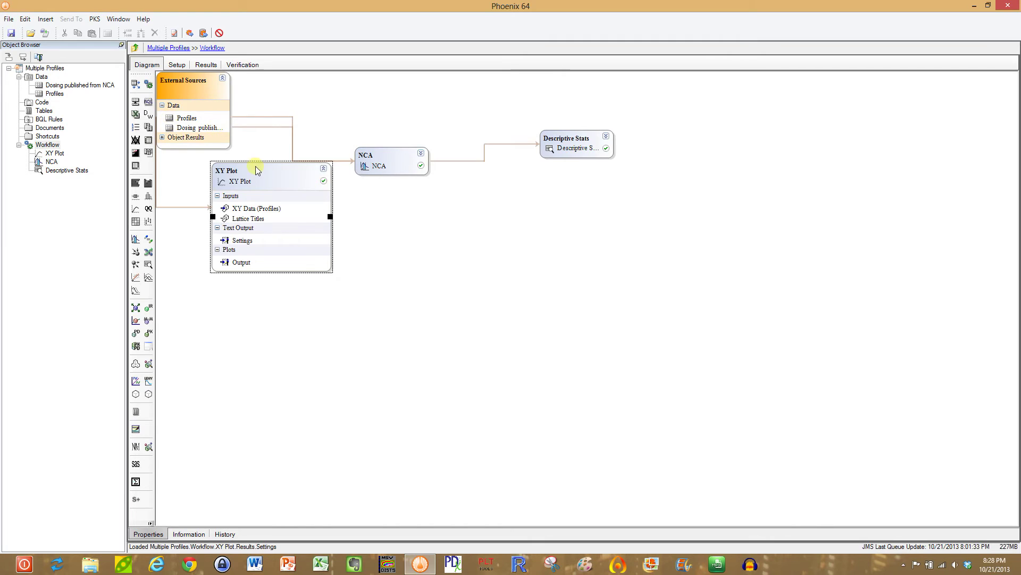
drag(257, 170, 331, 255)
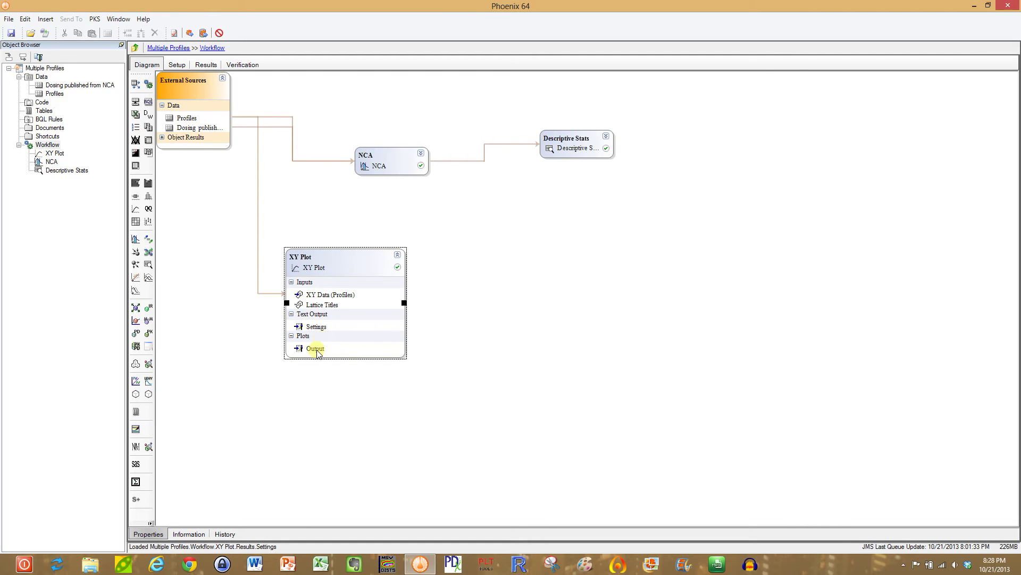
- Expand the NCA node's Inputs and Results, widen it, and move it to the diagram top
click(421, 153)
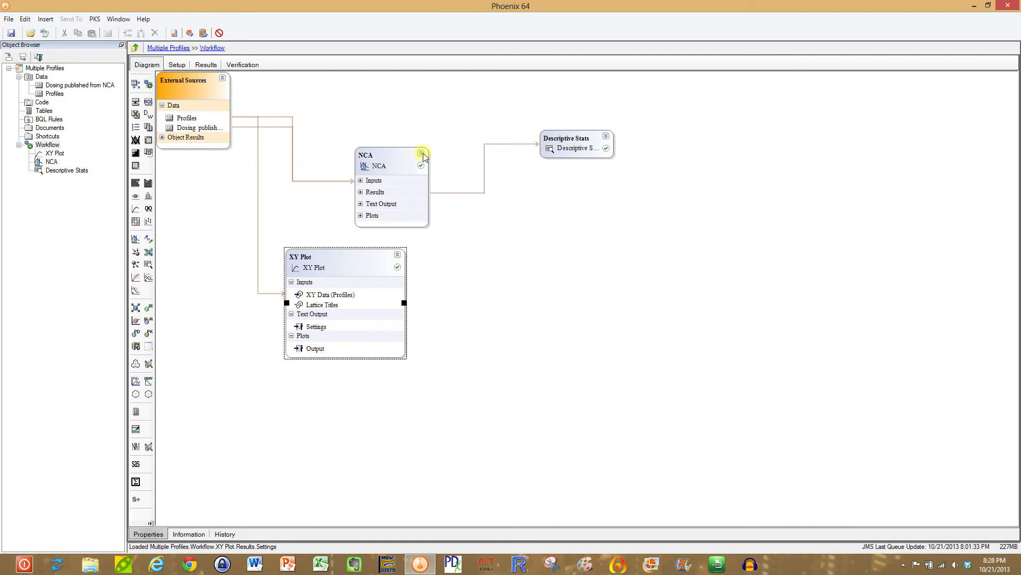
click(361, 181)
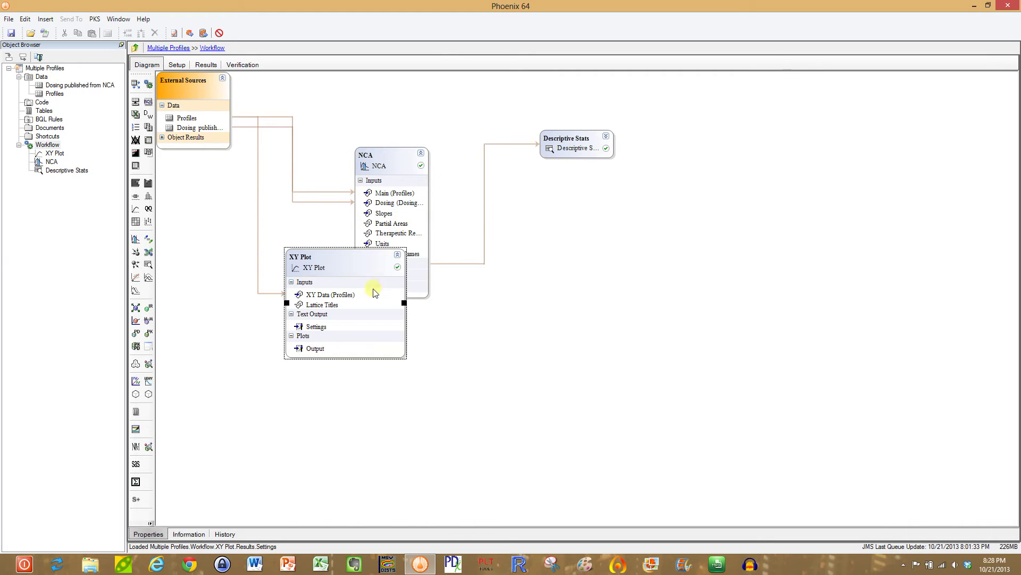
click(402, 169)
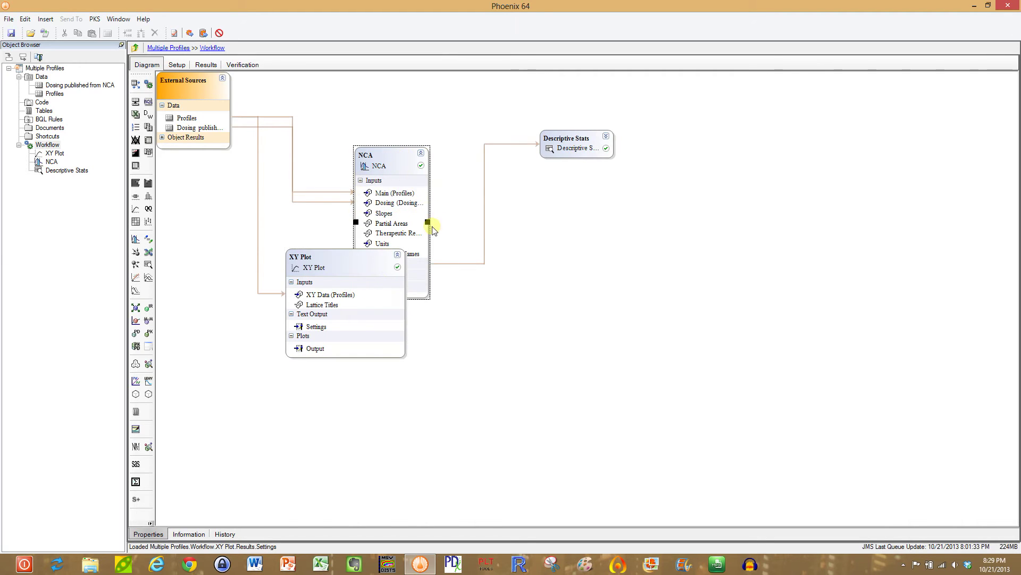
drag(428, 222, 499, 220)
drag(440, 160, 444, 104)
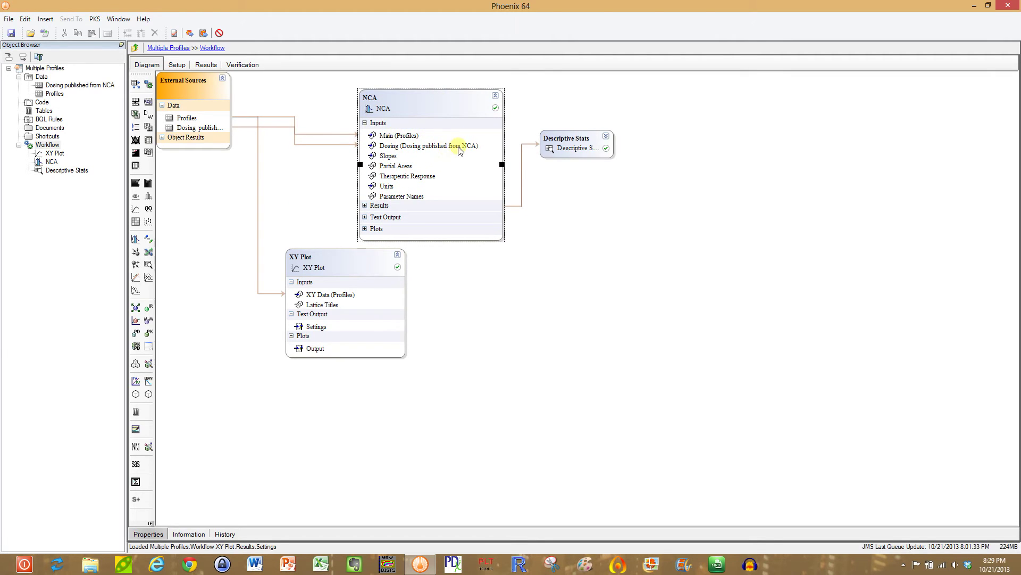
drag(348, 260, 259, 301)
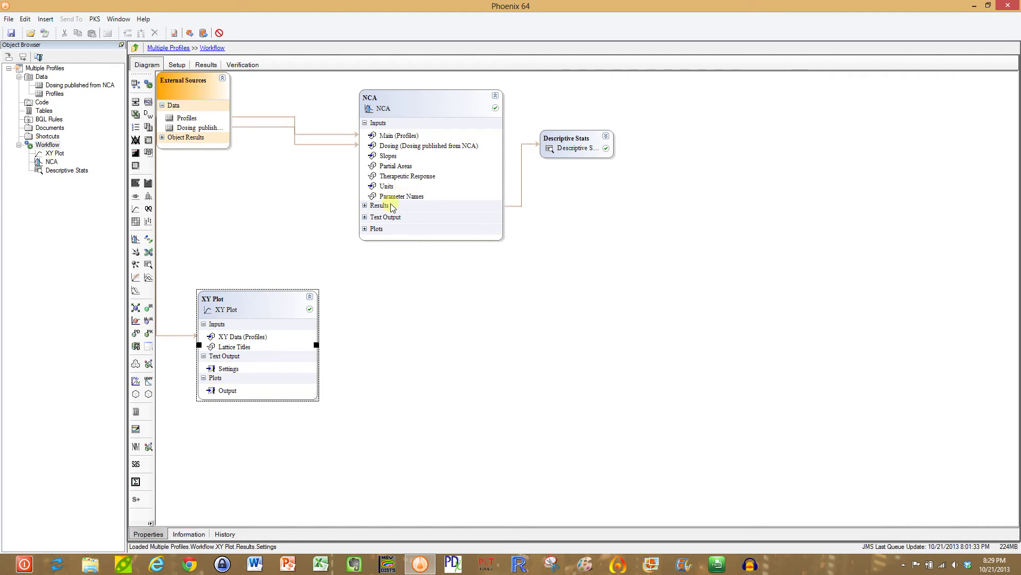
click(365, 205)
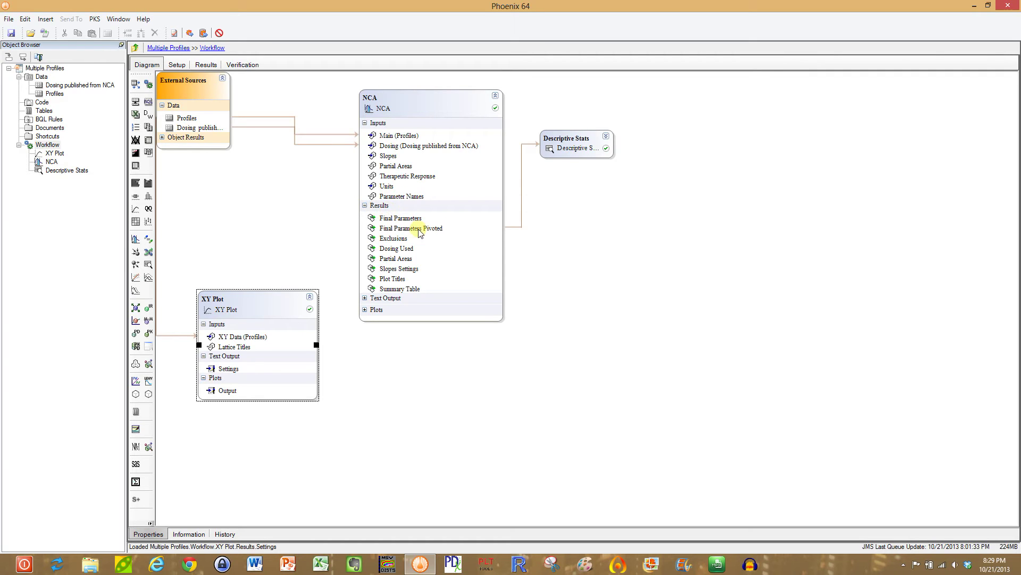
- Expand and widen Descriptive Stats to show its Results
click(606, 137)
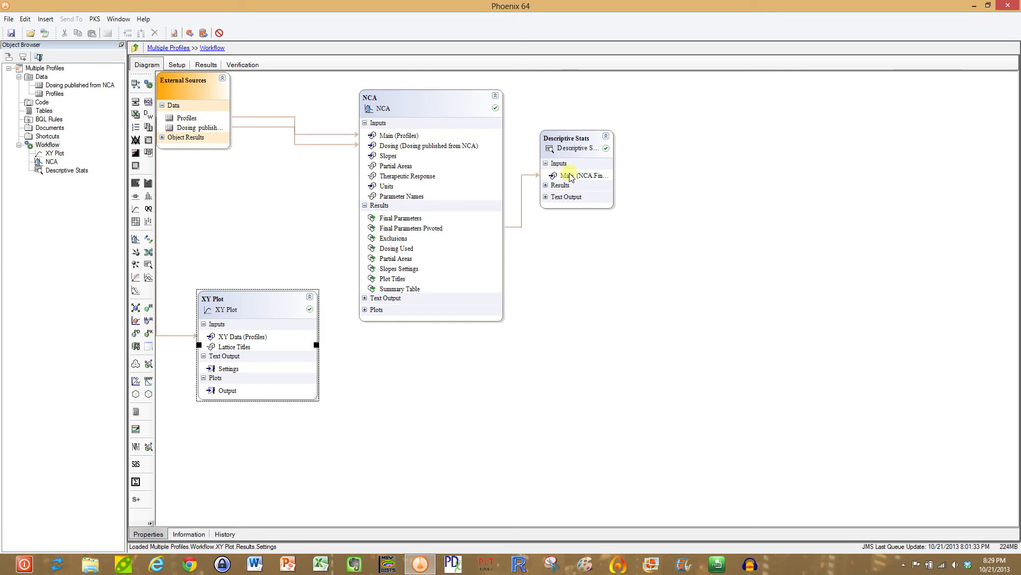
click(580, 141)
drag(613, 169, 686, 168)
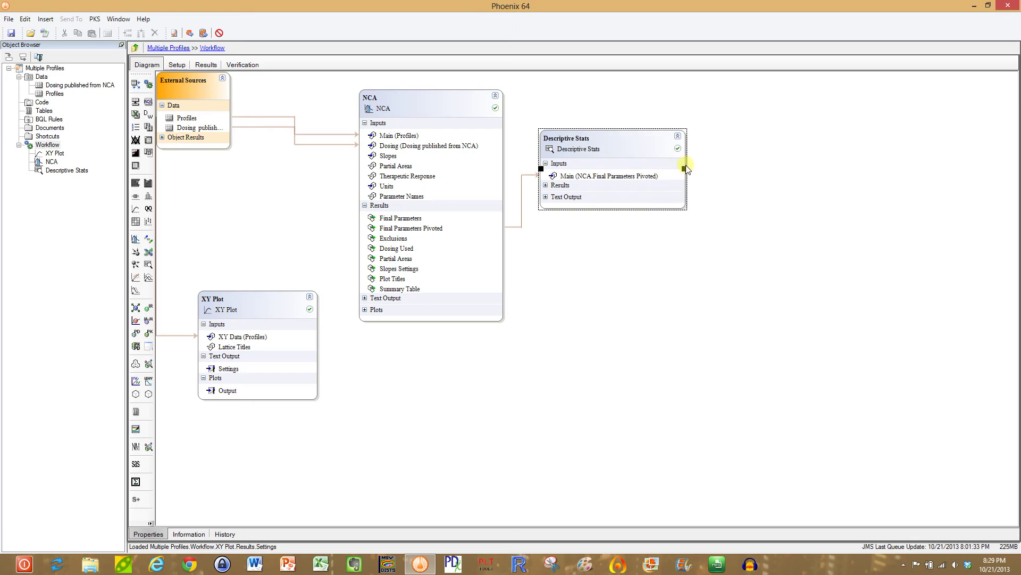
click(546, 186)
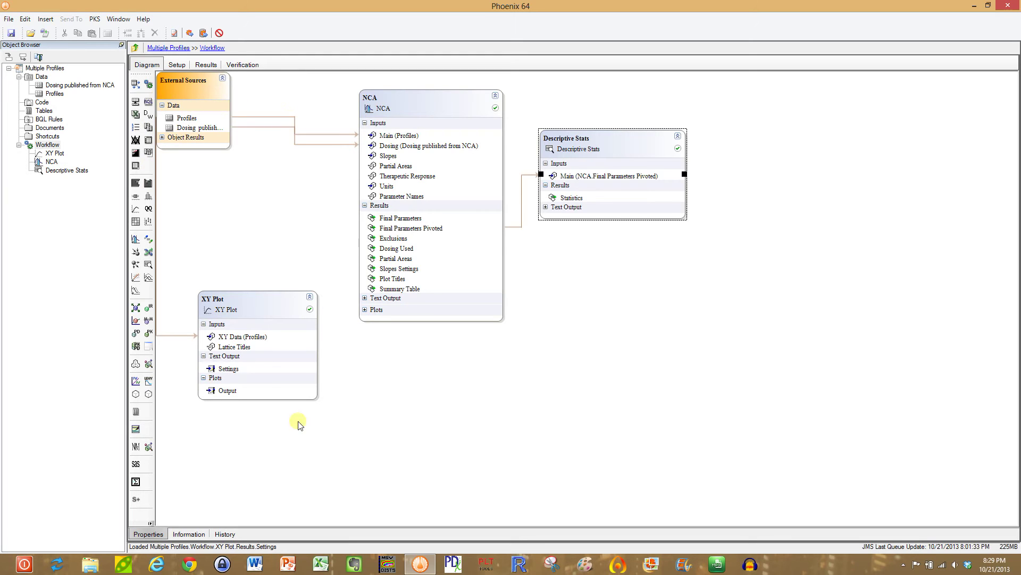
- Check the Workflow's Verification tab, then view its History showing one Object Created entry
click(178, 65)
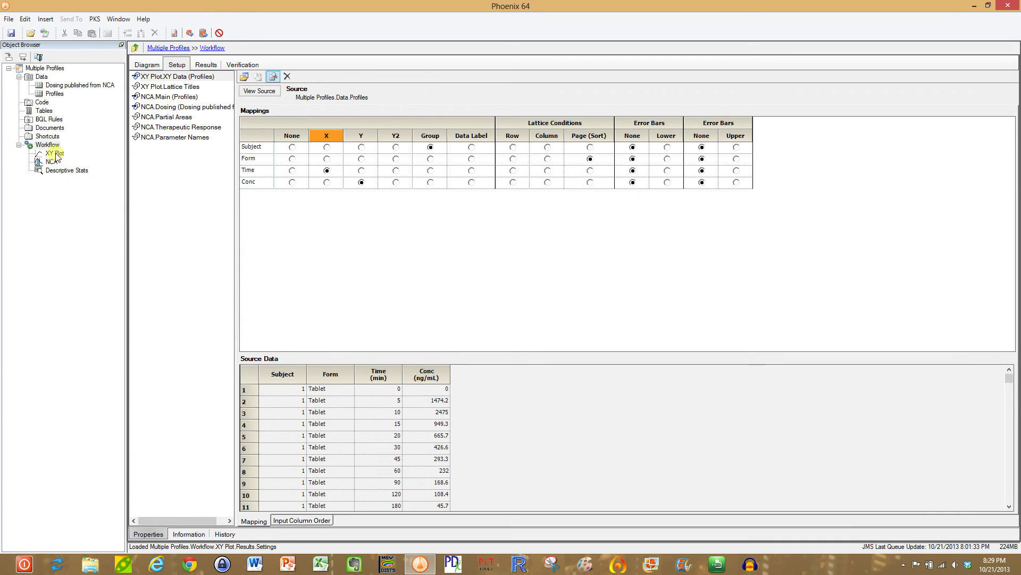
click(211, 66)
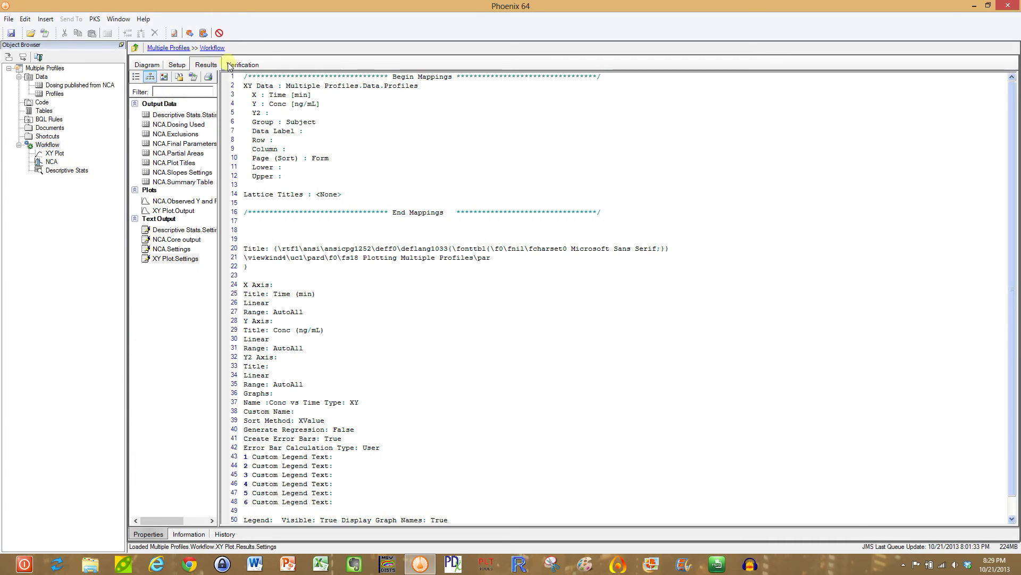
click(242, 64)
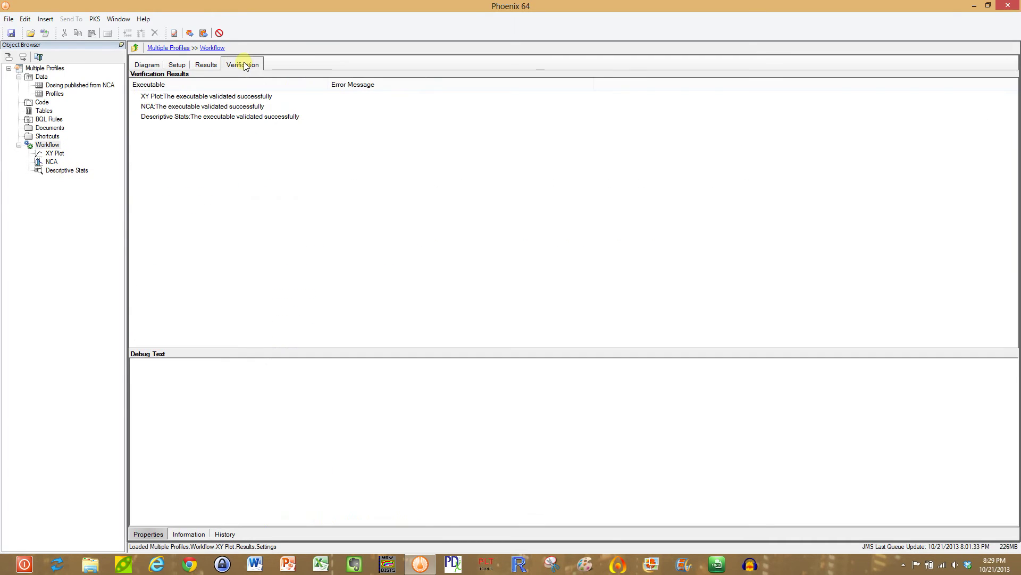
click(142, 66)
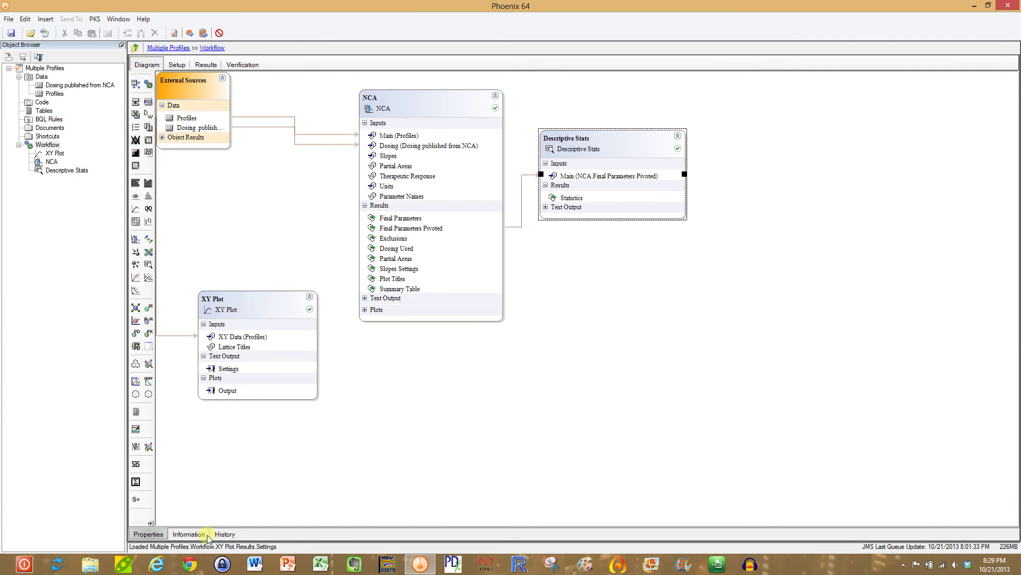
click(225, 534)
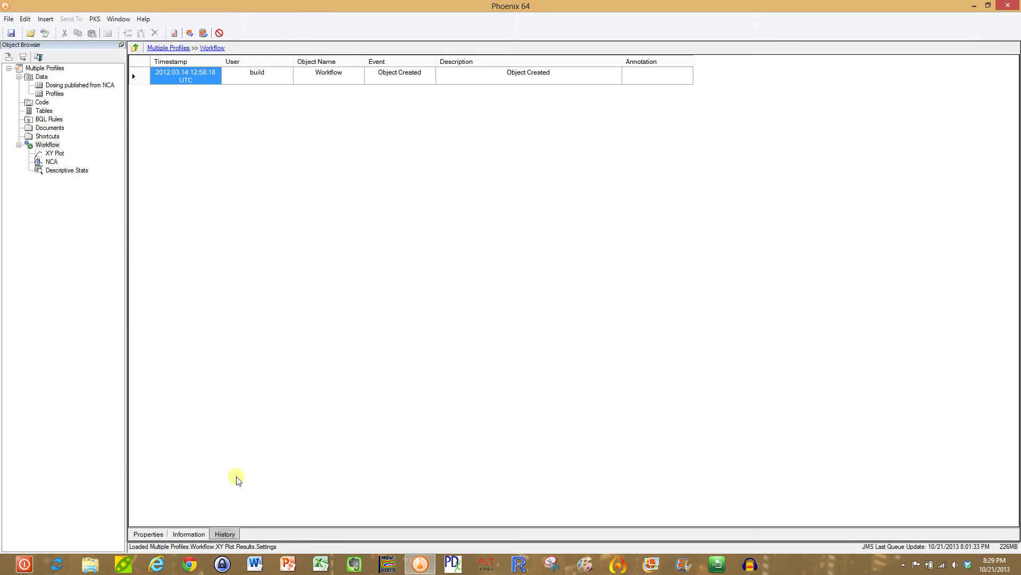
click(207, 80)
- Collapse the NCA, Descriptive Stats and XY Plot blocks to their headers on the workflow diagram
click(154, 535)
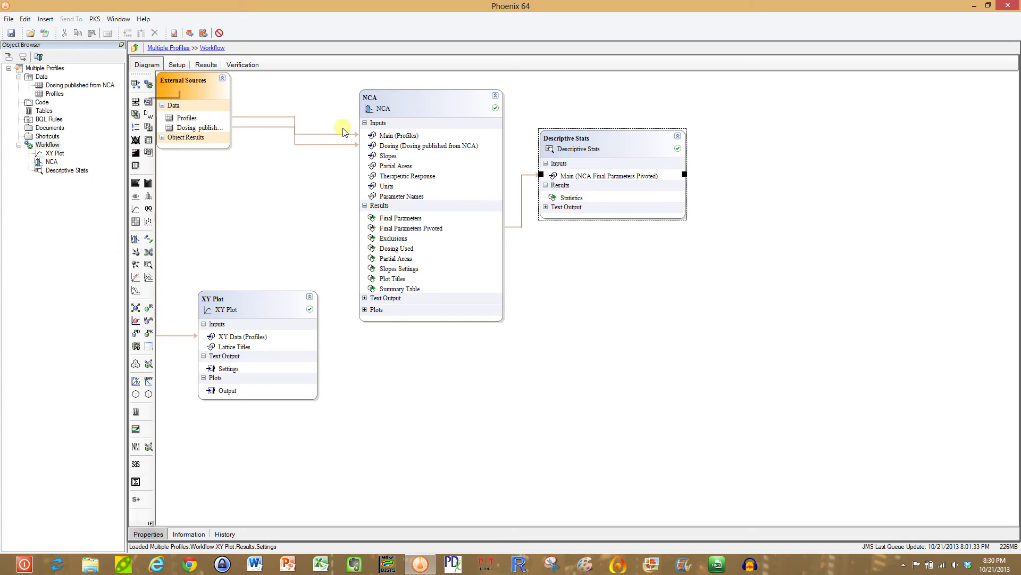
click(494, 97)
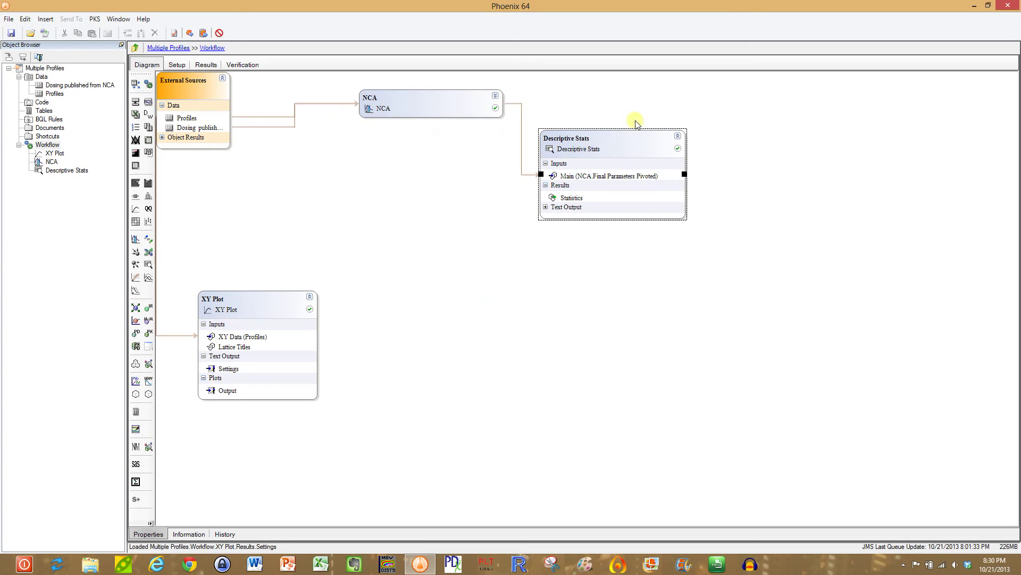
click(679, 138)
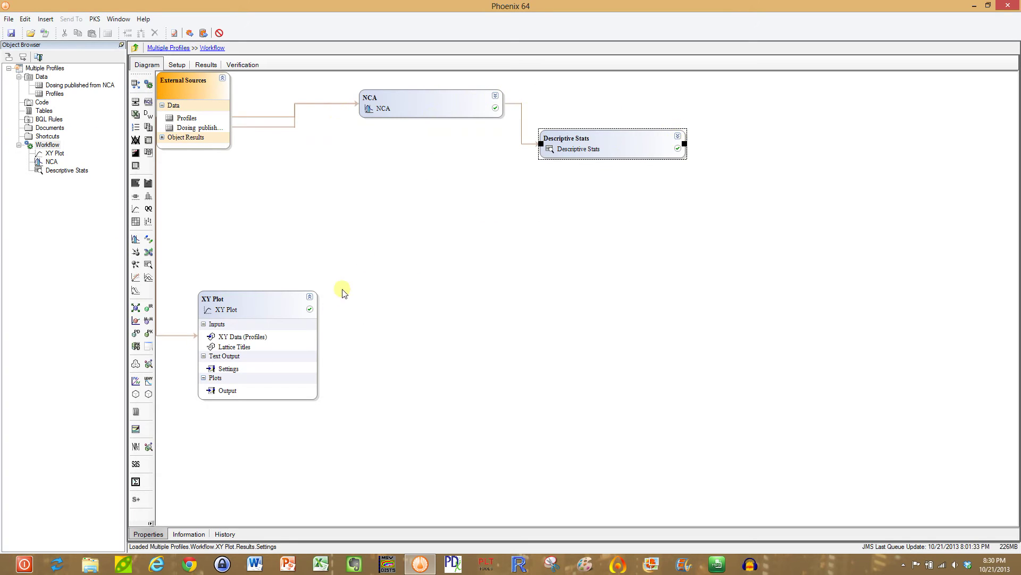
click(310, 297)
- Line up XY Plot, NCA and Descriptive Stats in one row beside External Sources
click(260, 302)
drag(260, 304, 304, 100)
click(403, 102)
drag(404, 102, 425, 99)
drag(589, 132, 583, 88)
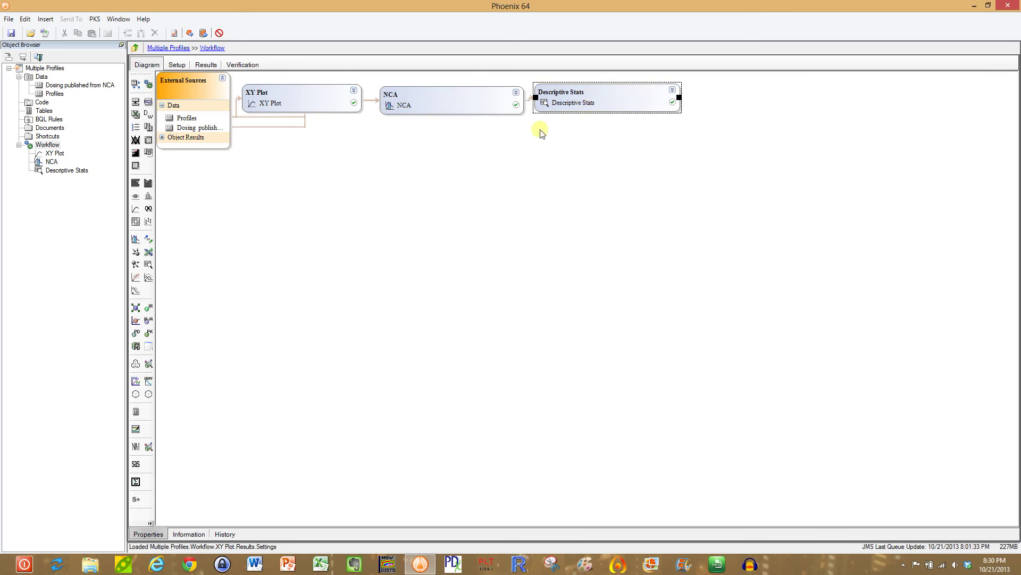
- Open XY Plot and compare its data mappings, plot output and verification messages
click(54, 155)
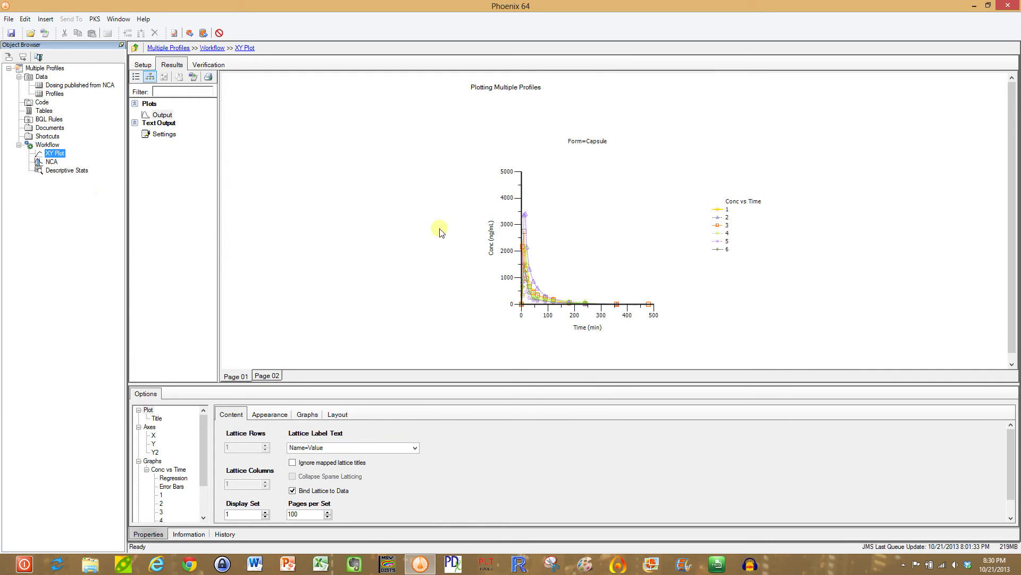
click(143, 65)
click(171, 64)
click(214, 64)
click(173, 65)
click(142, 65)
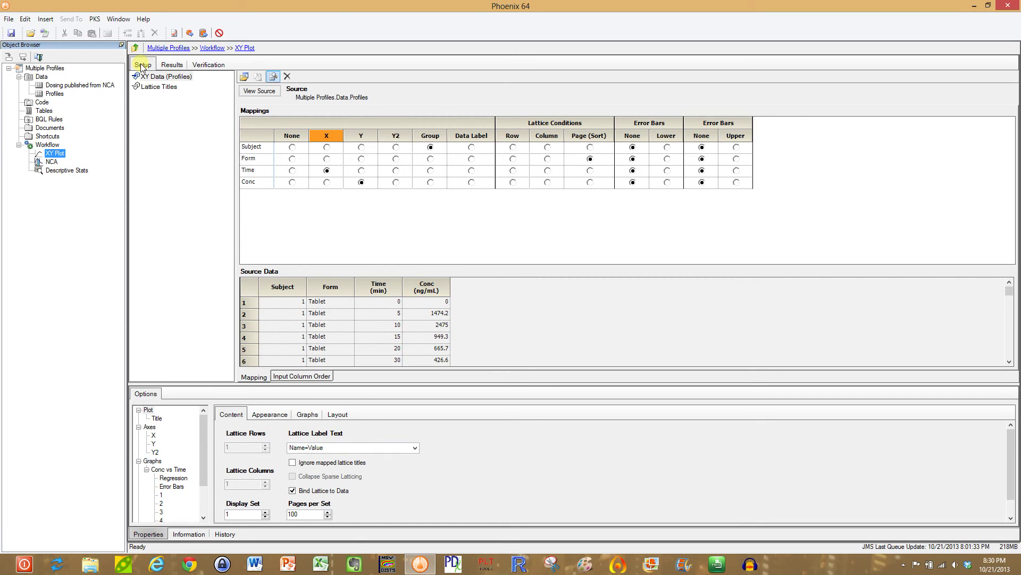
click(170, 65)
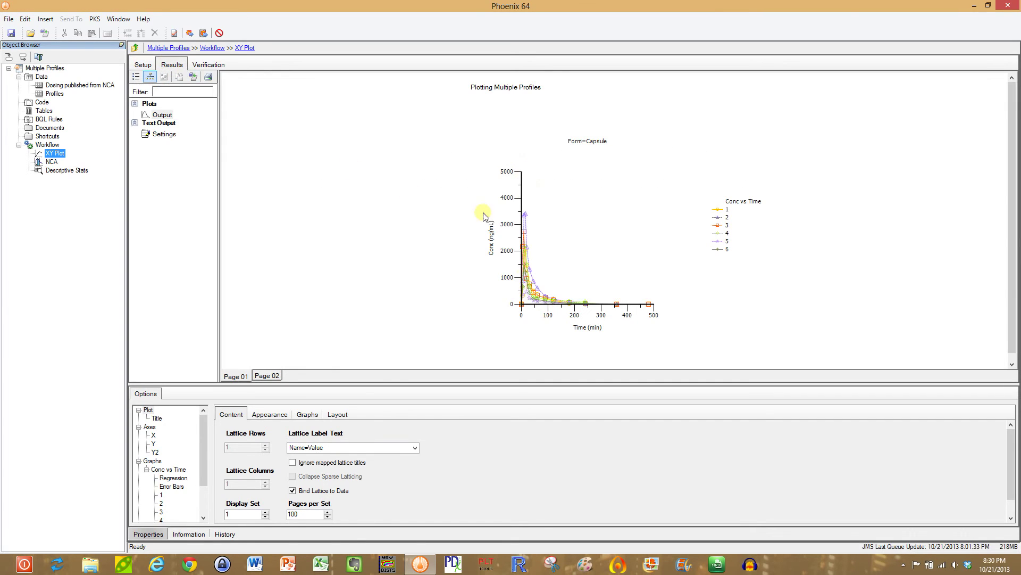
- Page through the Form=Capsule and Form=Tablet plots, then recheck XY Plot verification and mappings
click(271, 376)
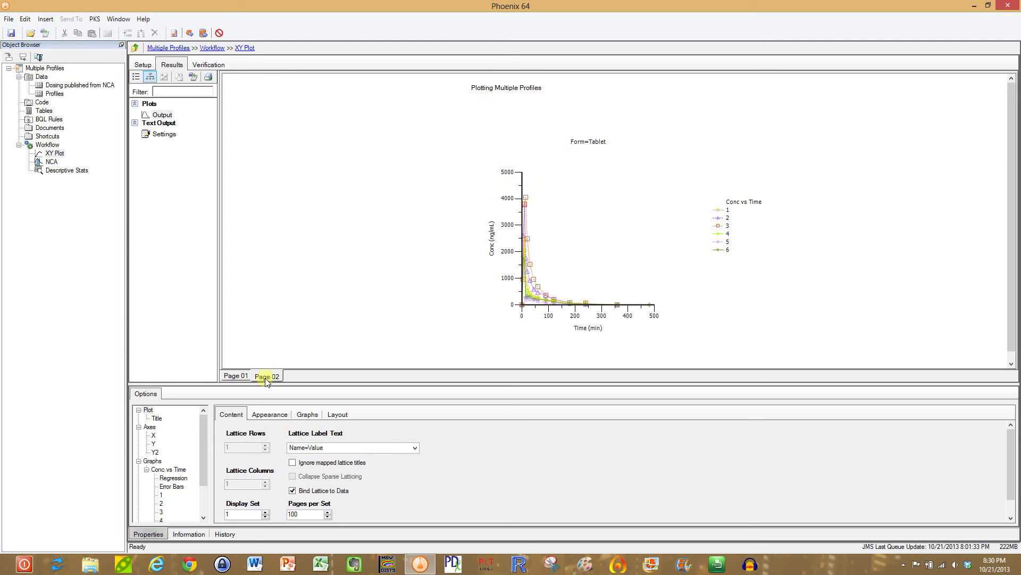
click(234, 377)
click(266, 377)
click(206, 65)
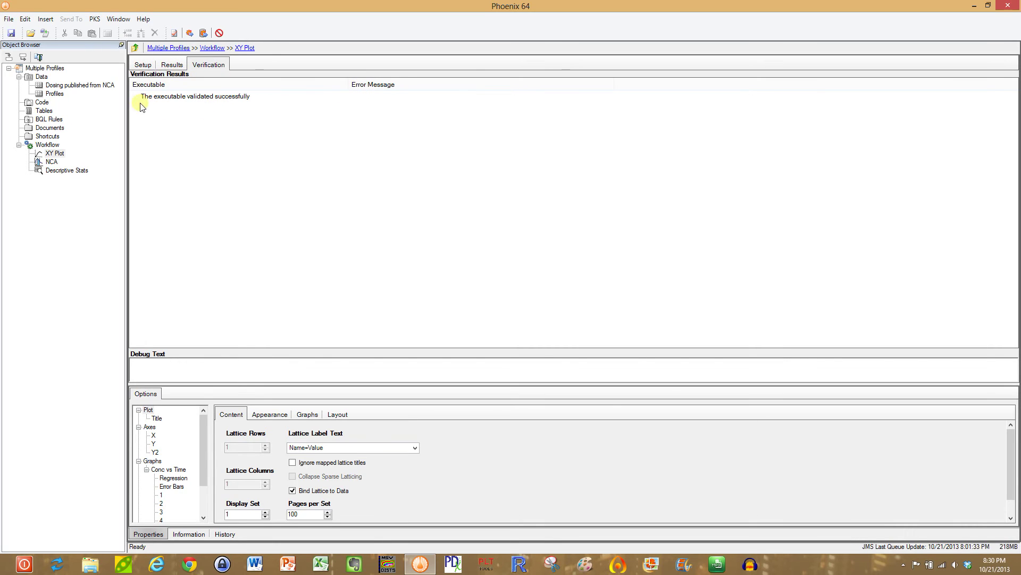
click(142, 65)
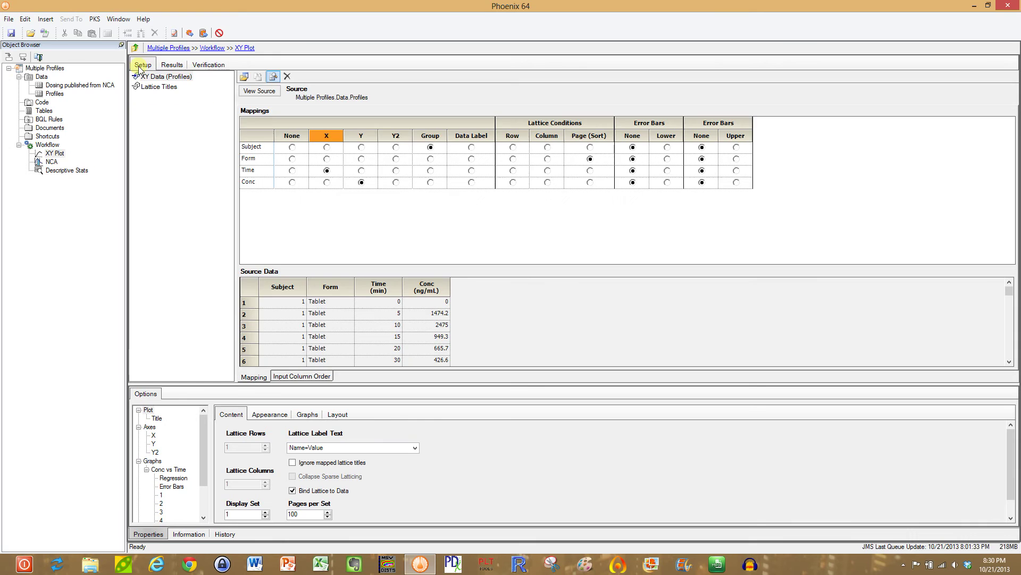
- Review the NCA object's Main (Profiles) mappings, results and verification messages
click(52, 162)
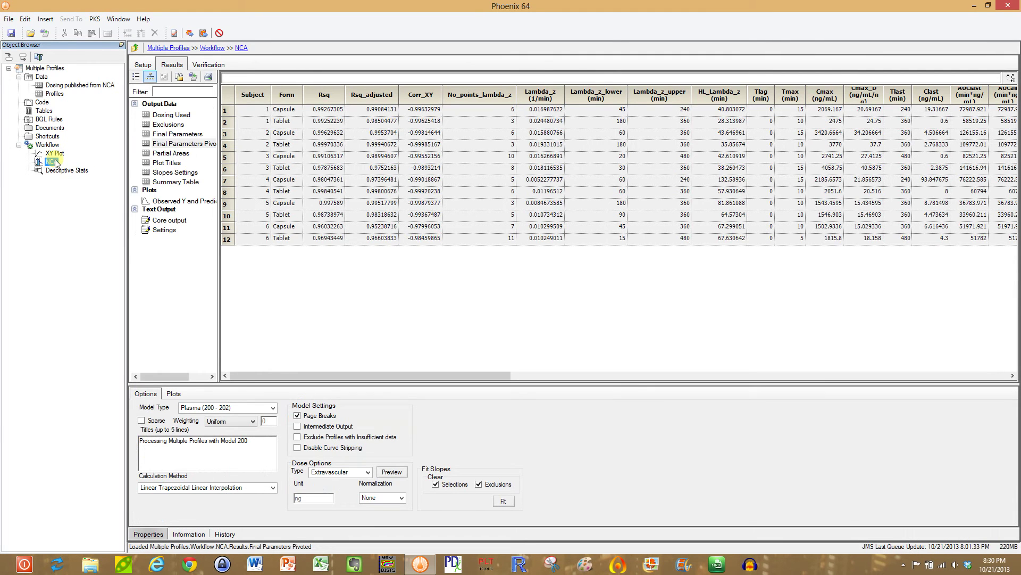
click(150, 68)
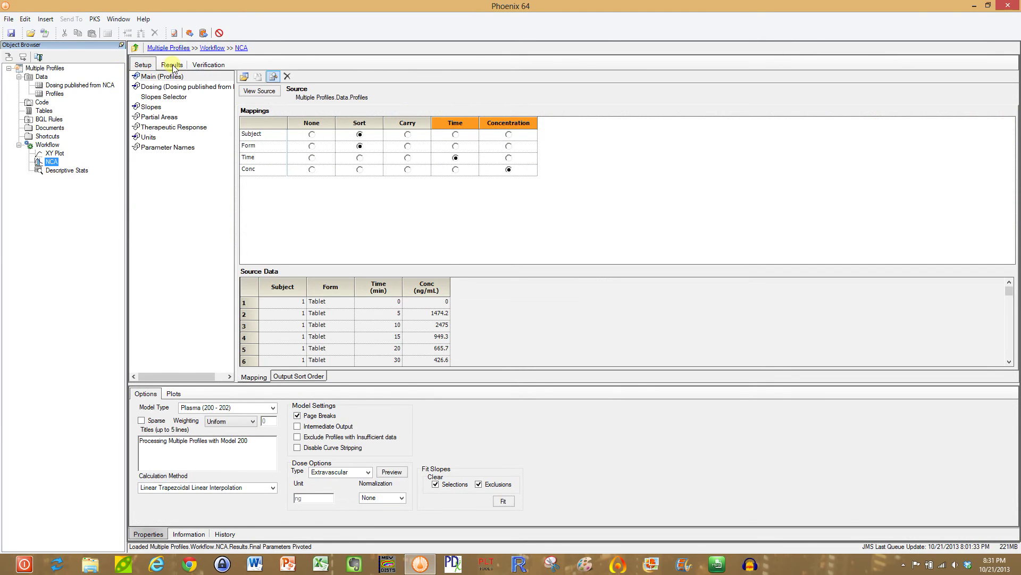
click(172, 65)
click(209, 65)
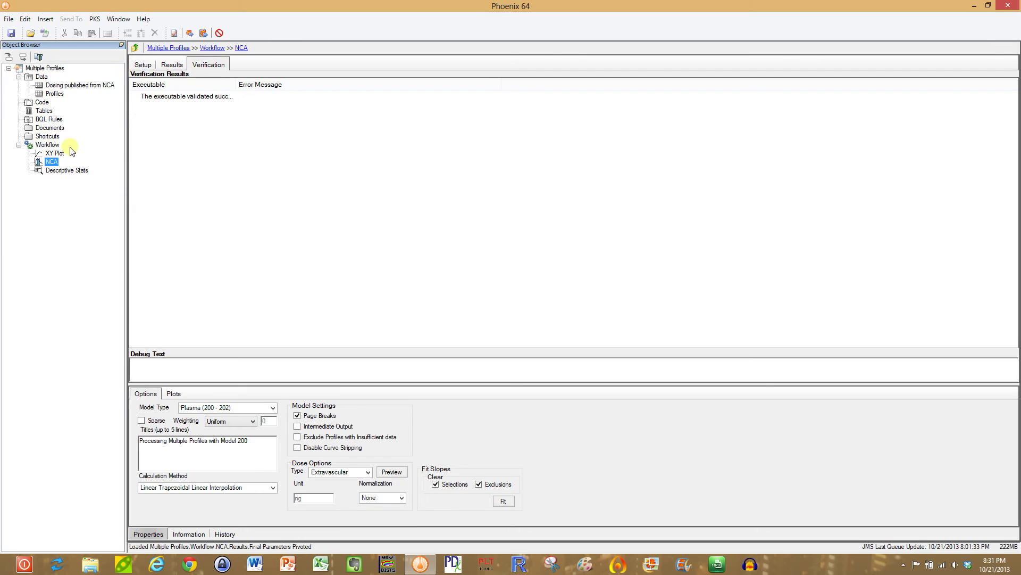
- View Descriptive Stats results and its NCA Final Parameters Pivoted mapping, then go back to Workflow
click(55, 172)
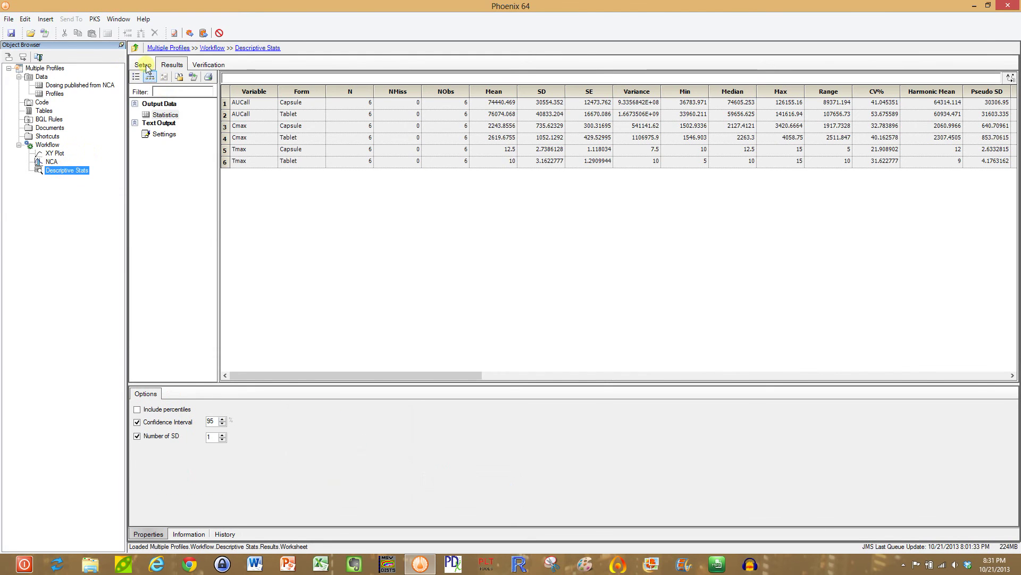
click(144, 65)
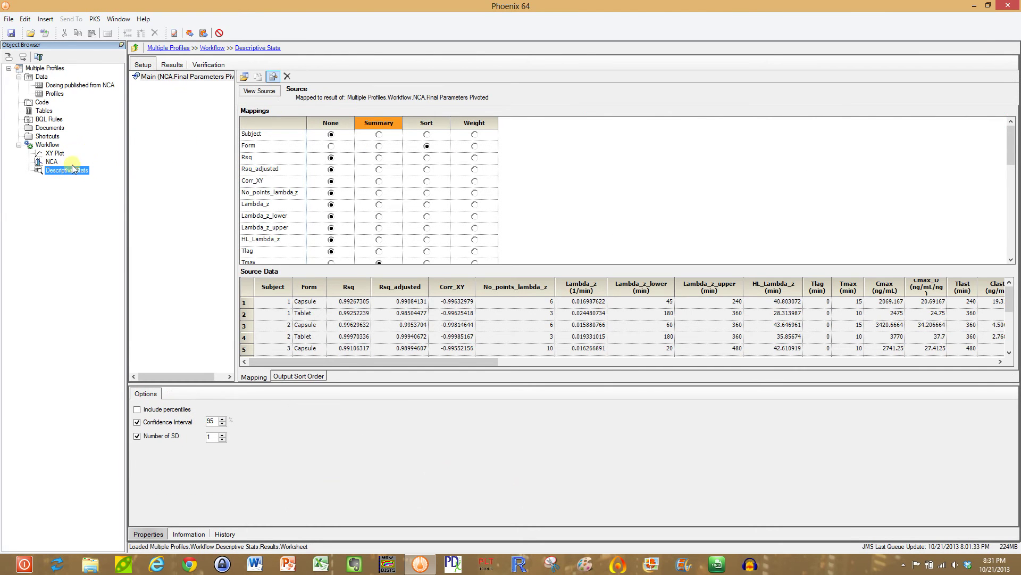
click(47, 144)
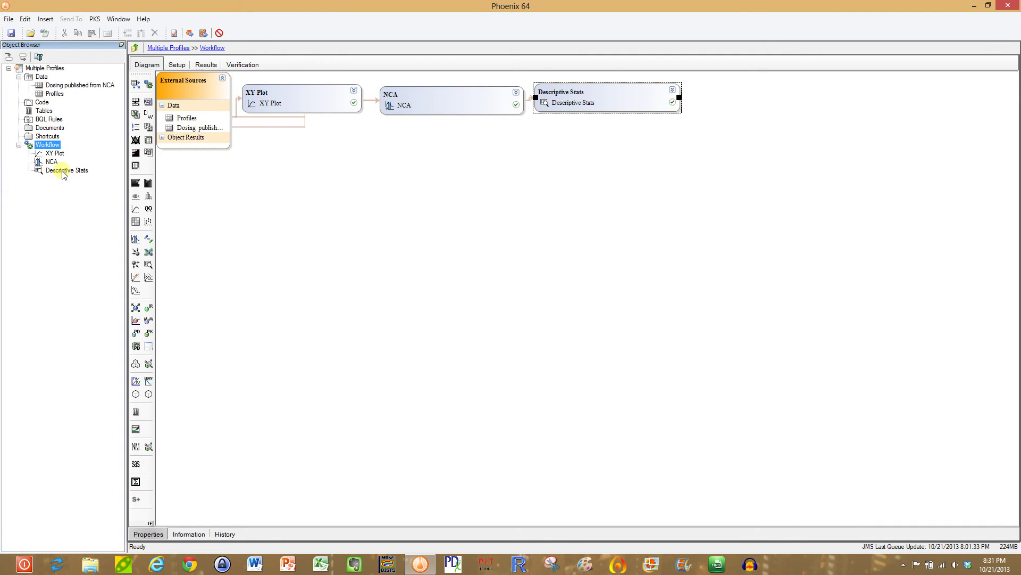
- Open XY Plot in its own window and check its output, verification and mappings
double_click(303, 97)
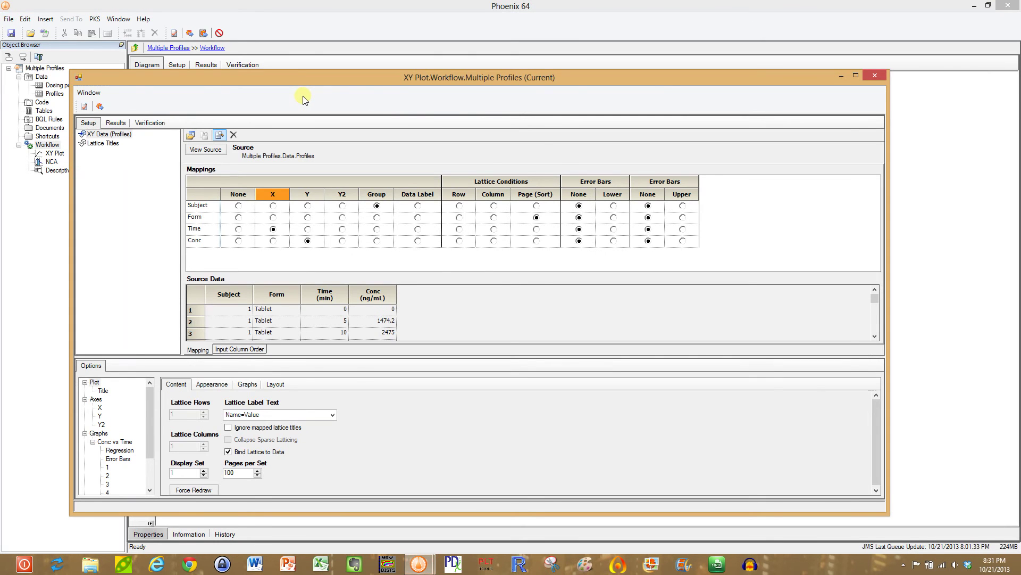
drag(384, 83, 446, 72)
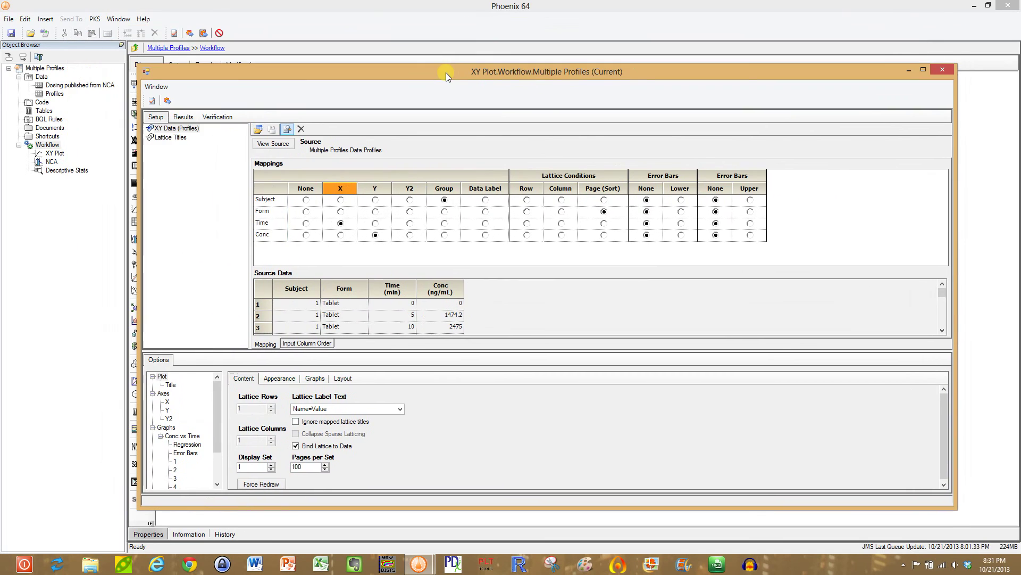
click(184, 117)
click(219, 118)
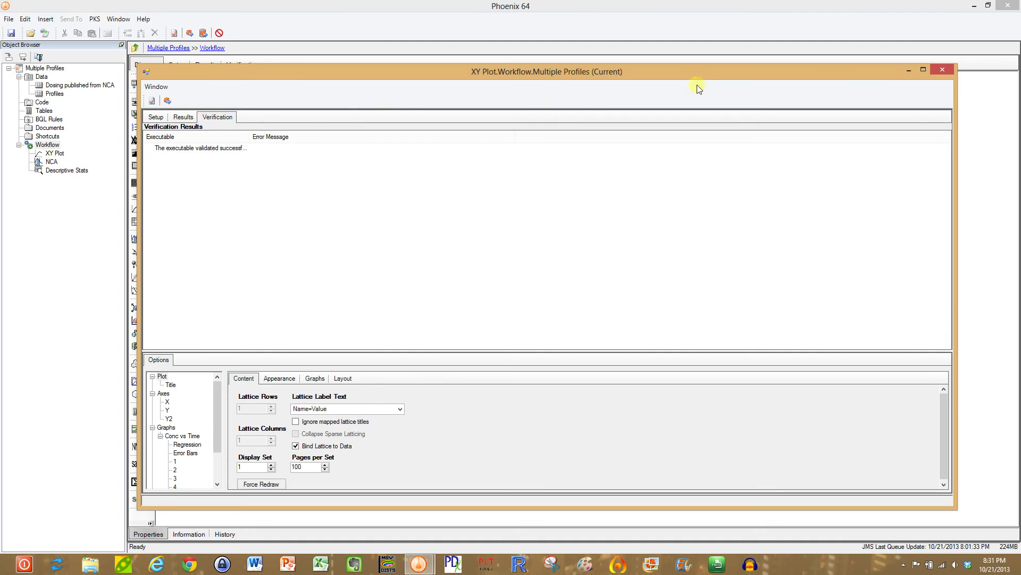
click(184, 117)
click(156, 118)
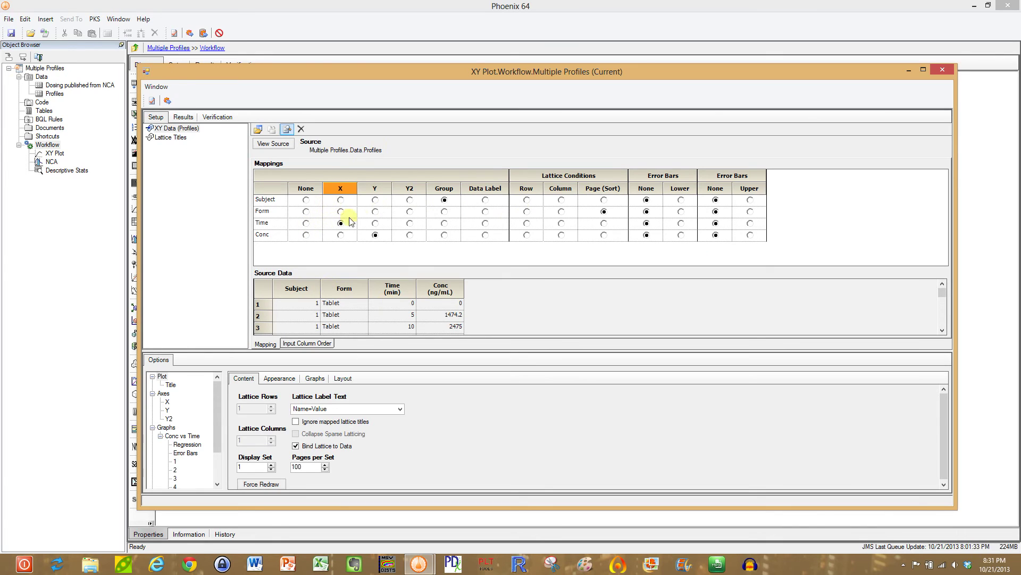
- Remap Time to Y and back to X, then reopen XY Plot from the Object Browser
click(374, 223)
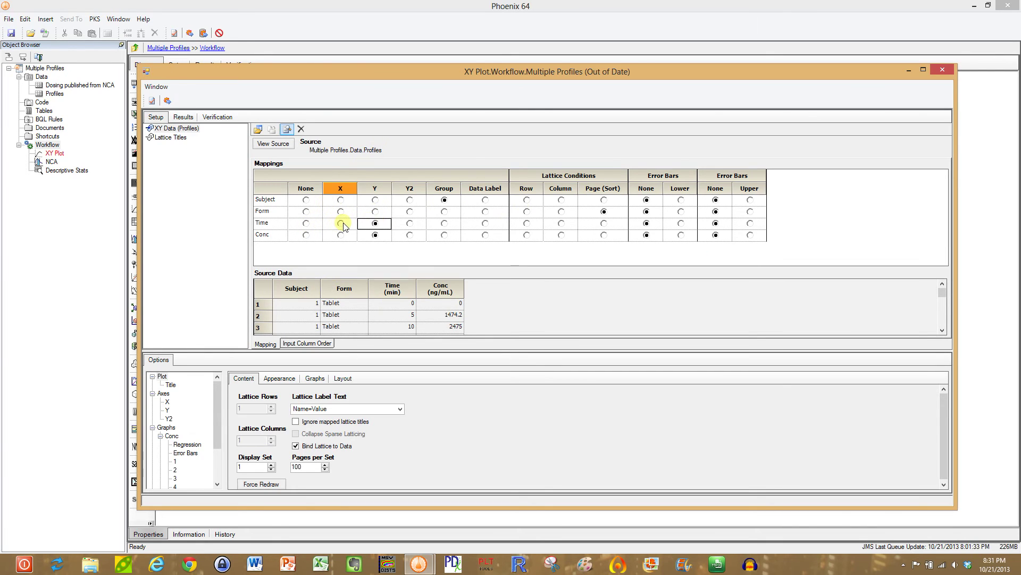
click(341, 224)
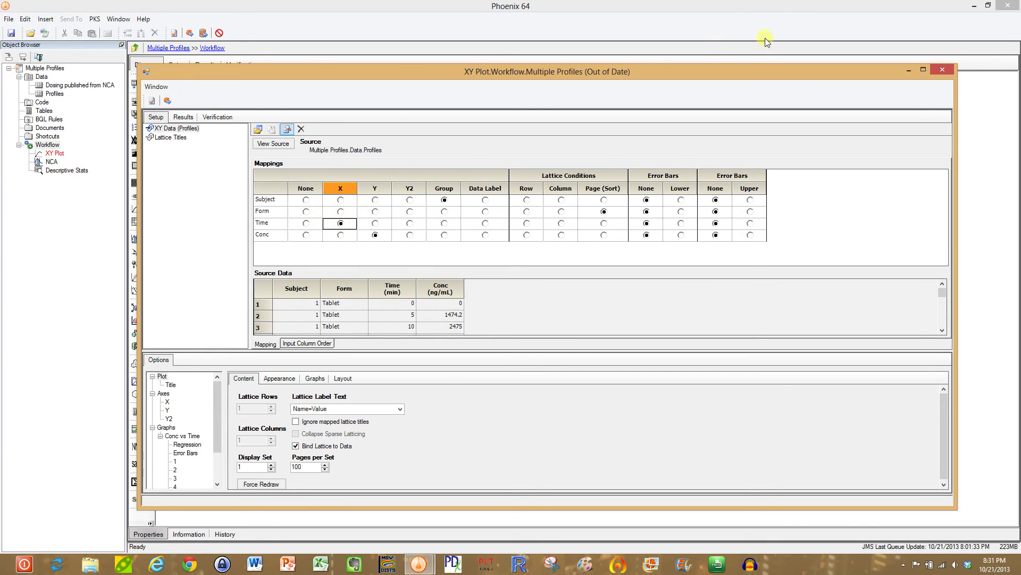
click(469, 31)
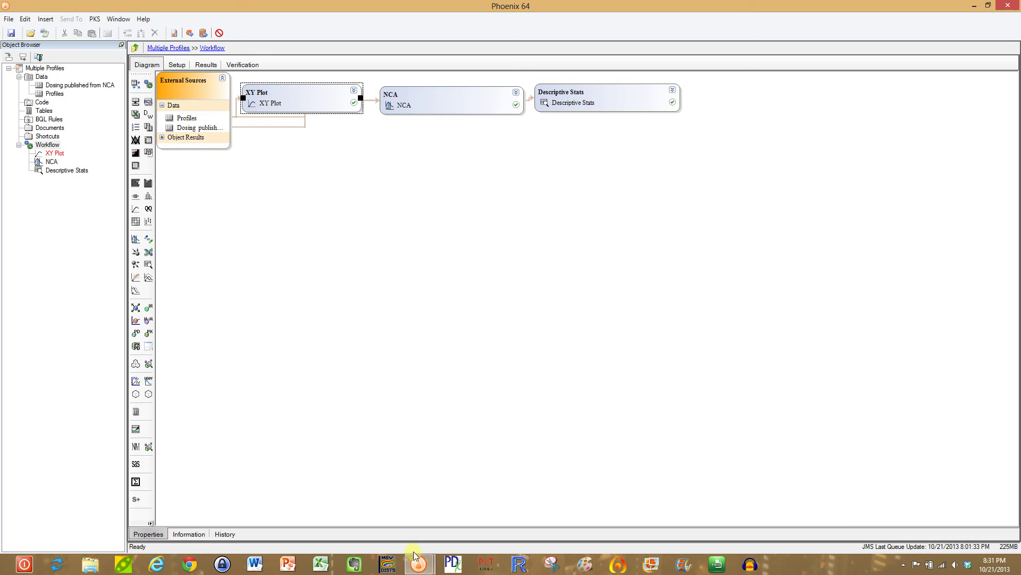
mouse_move(418, 563)
click(448, 514)
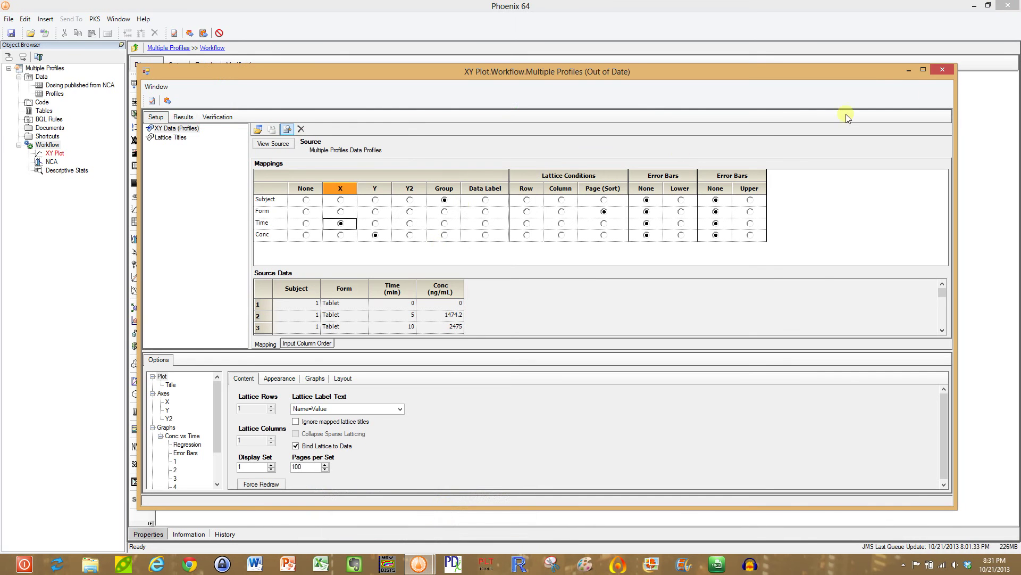
click(942, 69)
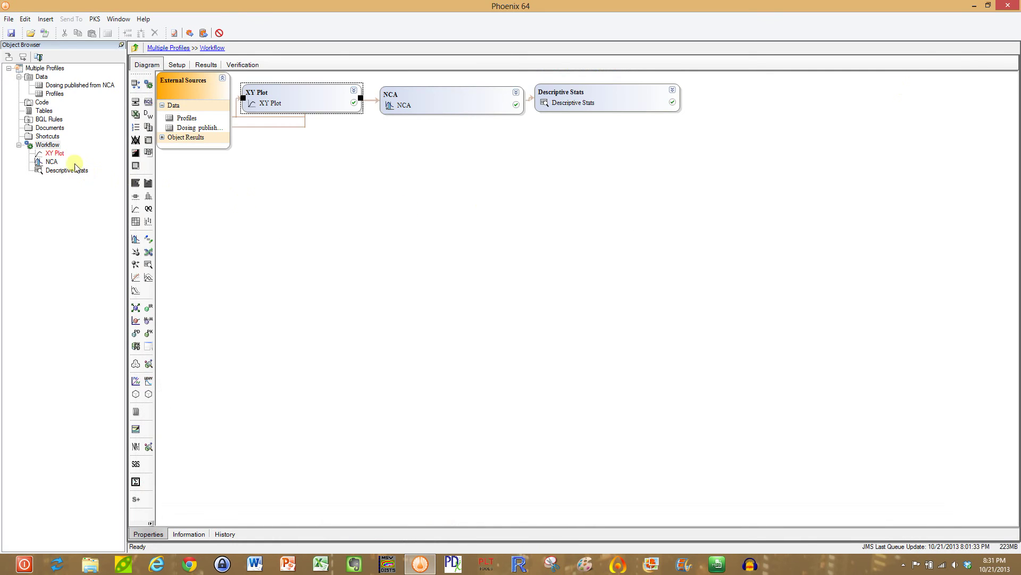
click(55, 153)
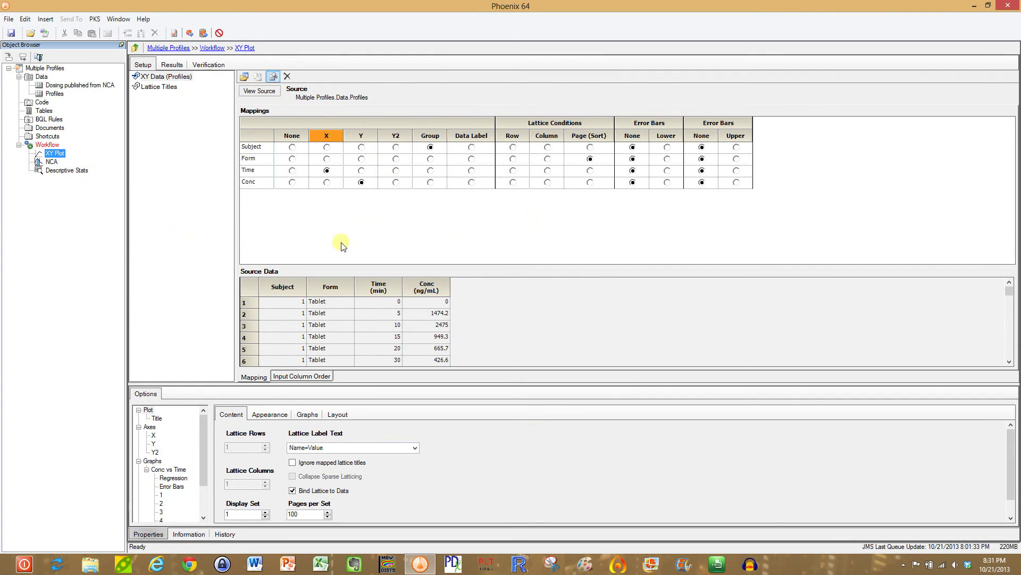
- Collapse External Sources, re-execute XY Plot, and return to the Workflow diagram
click(48, 145)
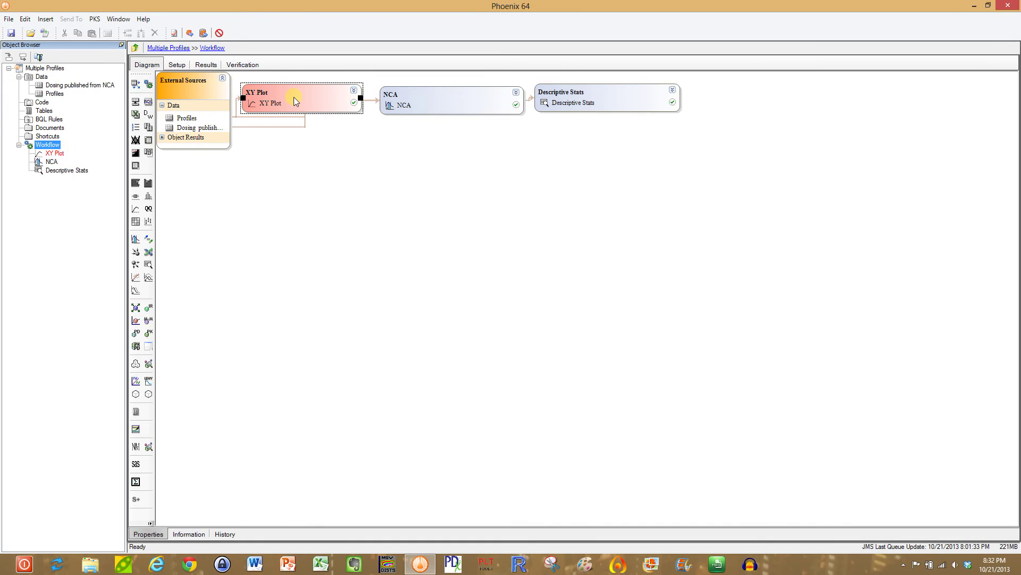
click(223, 78)
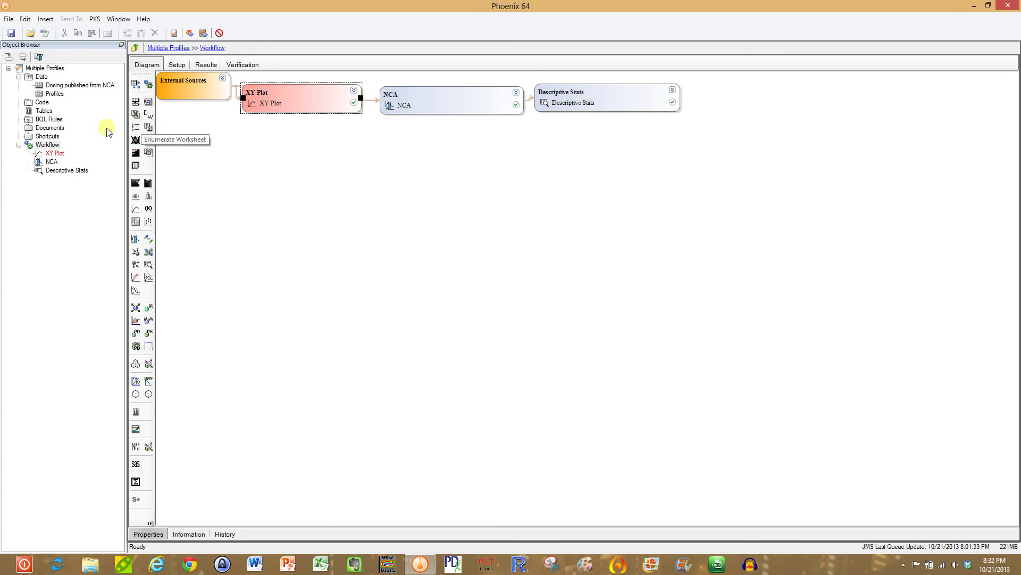
click(55, 153)
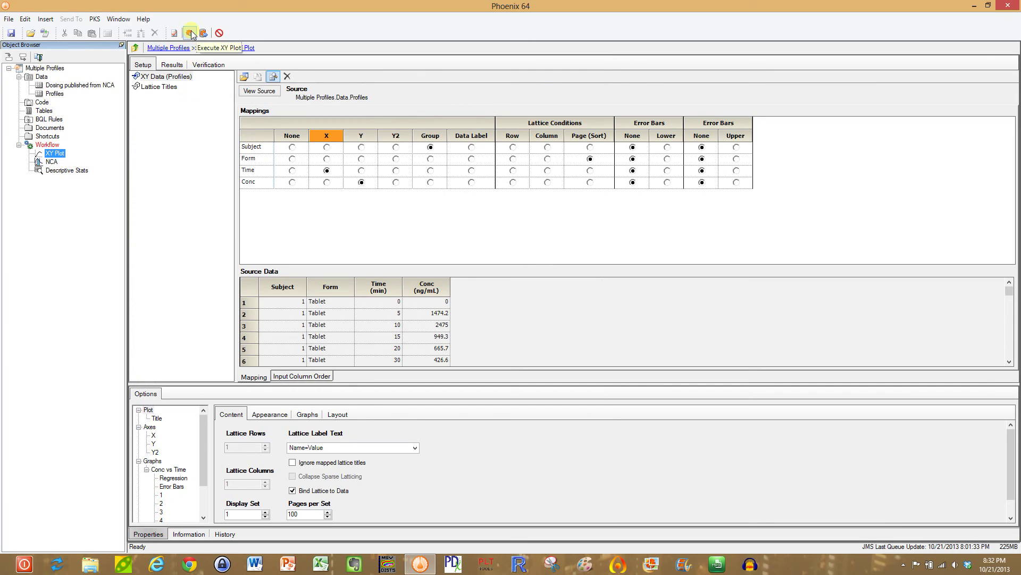
click(190, 33)
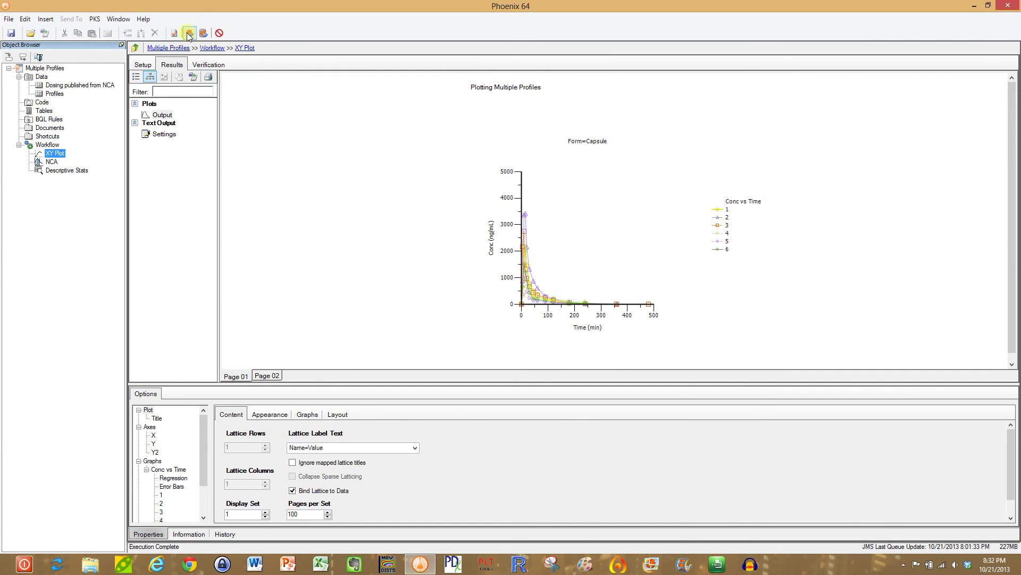
click(48, 144)
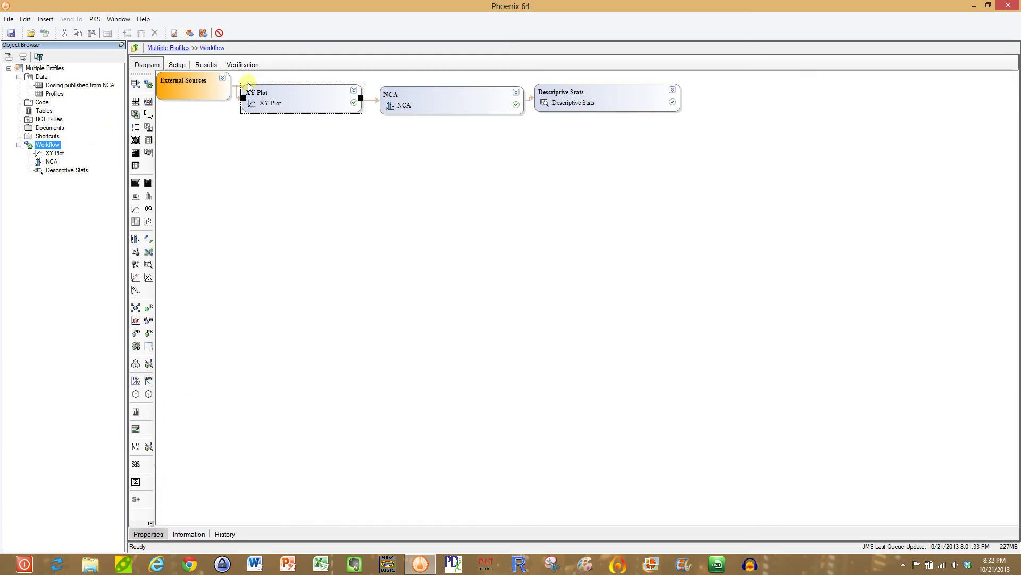
- Show XY Plot's setup mappings (Time X, Conc Y, Subject Group, Form Page), readjusting panel widths
drag(126, 170, 241, 164)
click(63, 154)
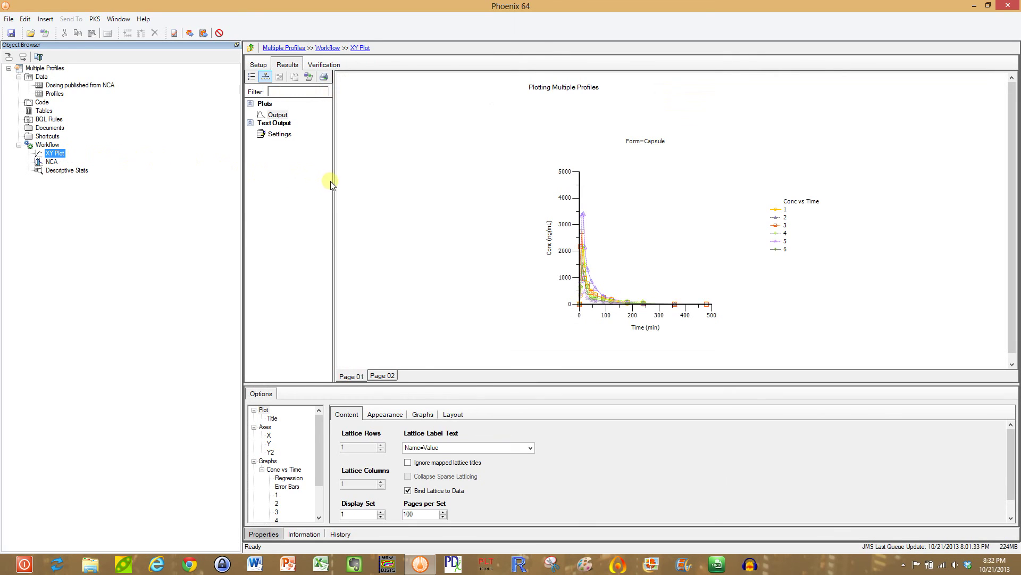
click(258, 65)
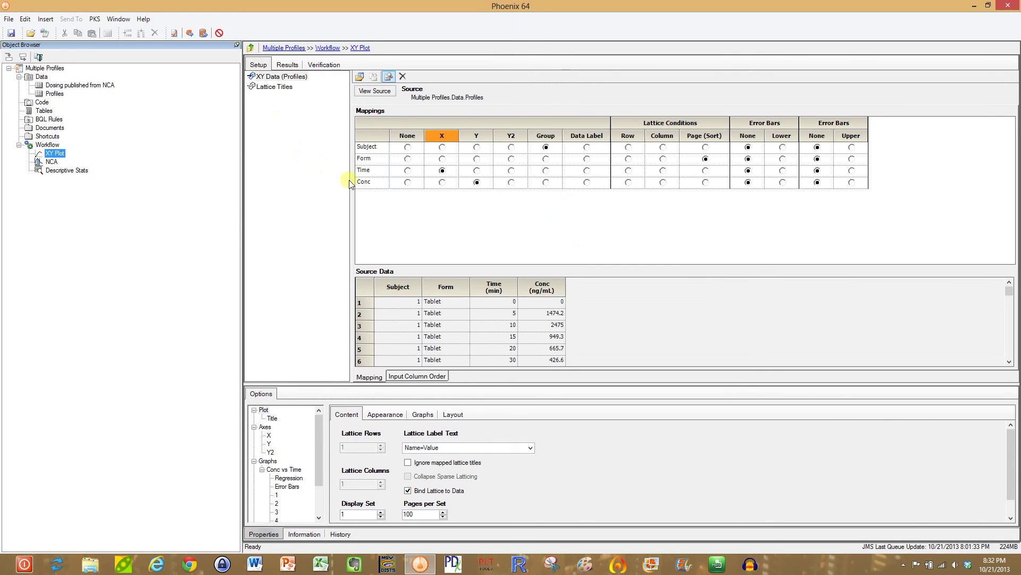
mouse_move(353, 184)
mouse_down()
mouse_move(405, 180)
mouse_move(338, 179)
mouse_up()
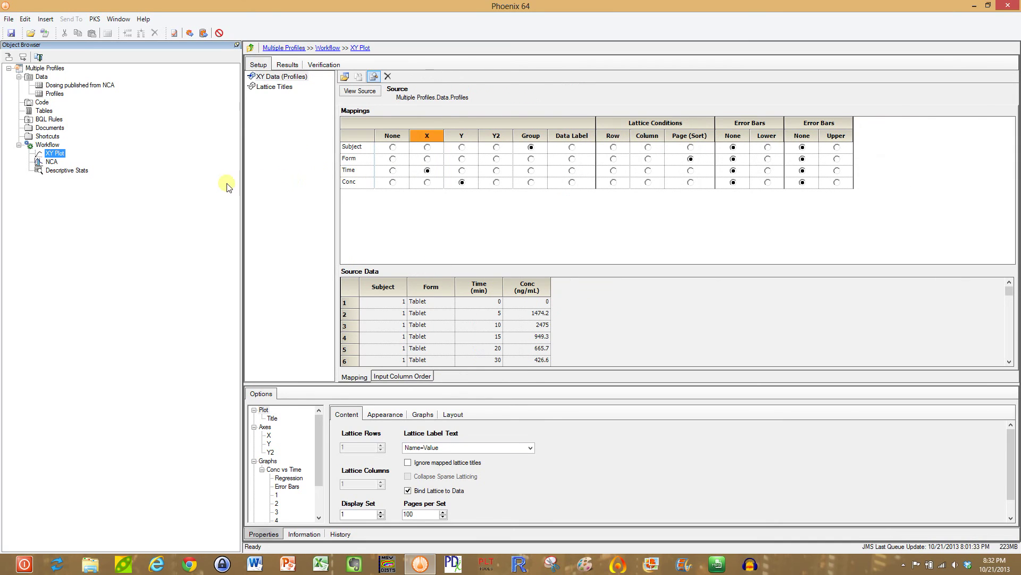
drag(239, 183, 136, 187)
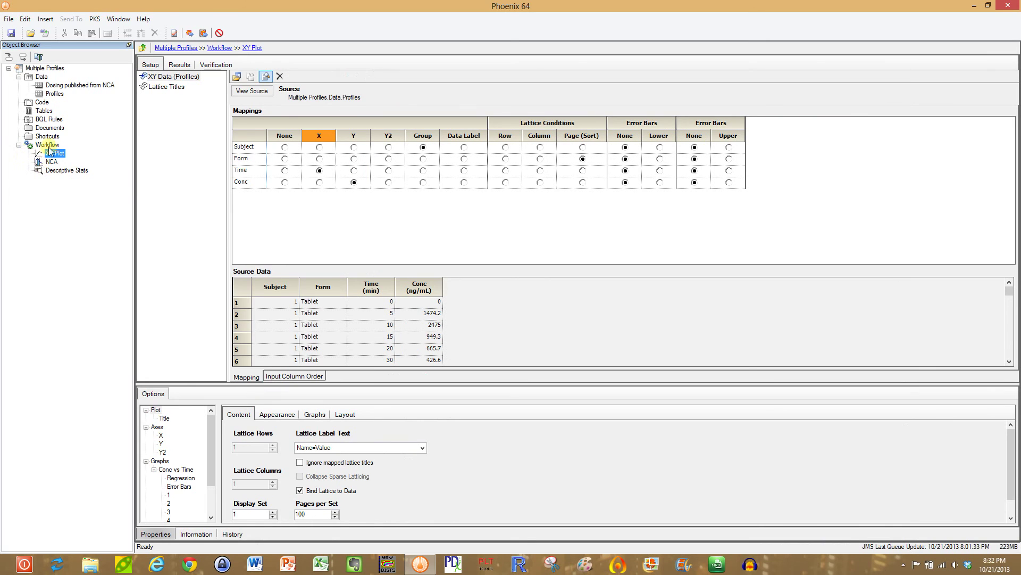
- Turn on Show Sources, move the XY Plot box lower, and reveal Profiles feeding XY Plot
click(8, 57)
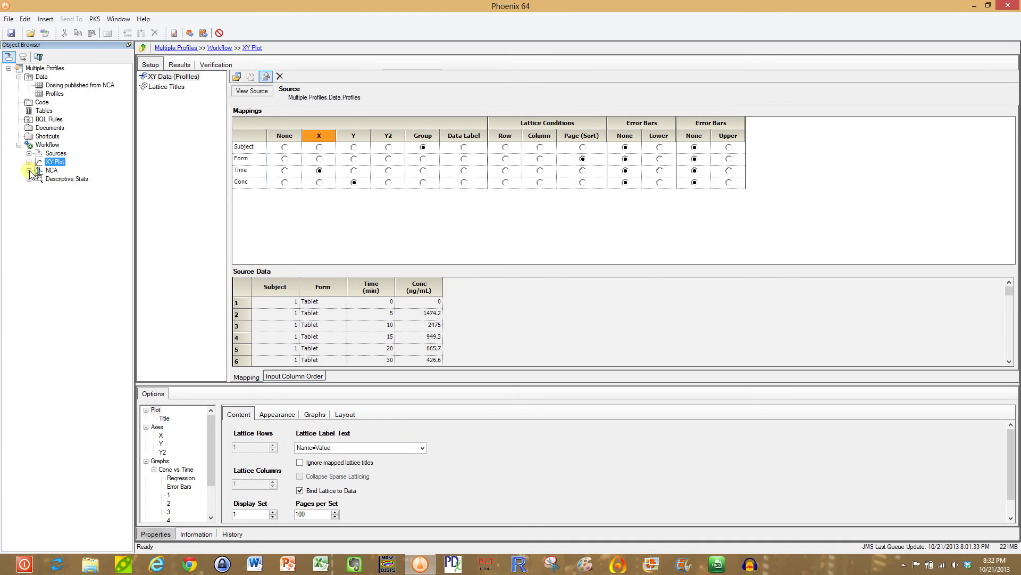
click(43, 146)
mouse_move(295, 106)
mouse_down()
mouse_move(288, 178)
mouse_move(257, 204)
mouse_move(295, 125)
mouse_up()
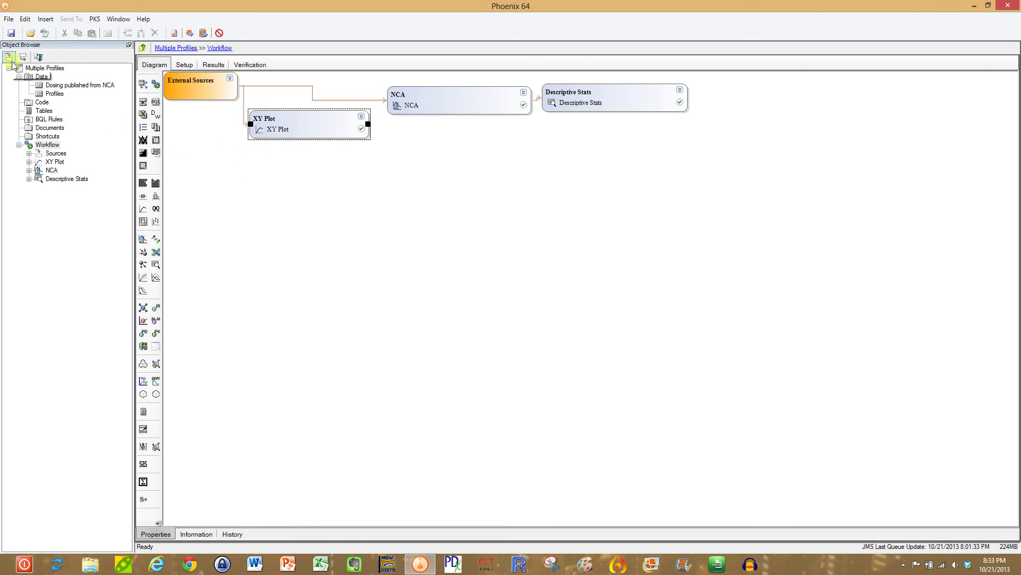
click(29, 161)
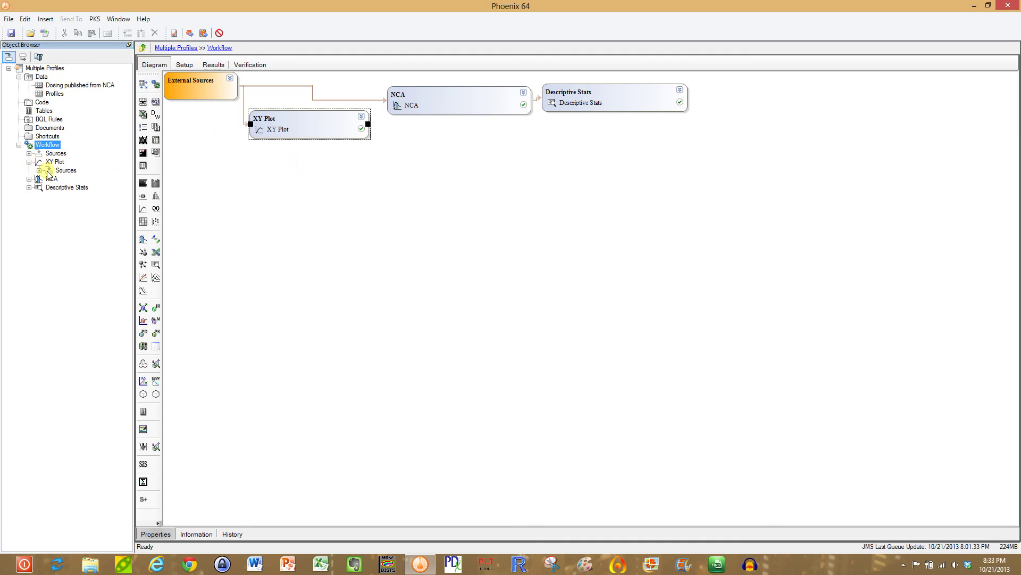
click(39, 171)
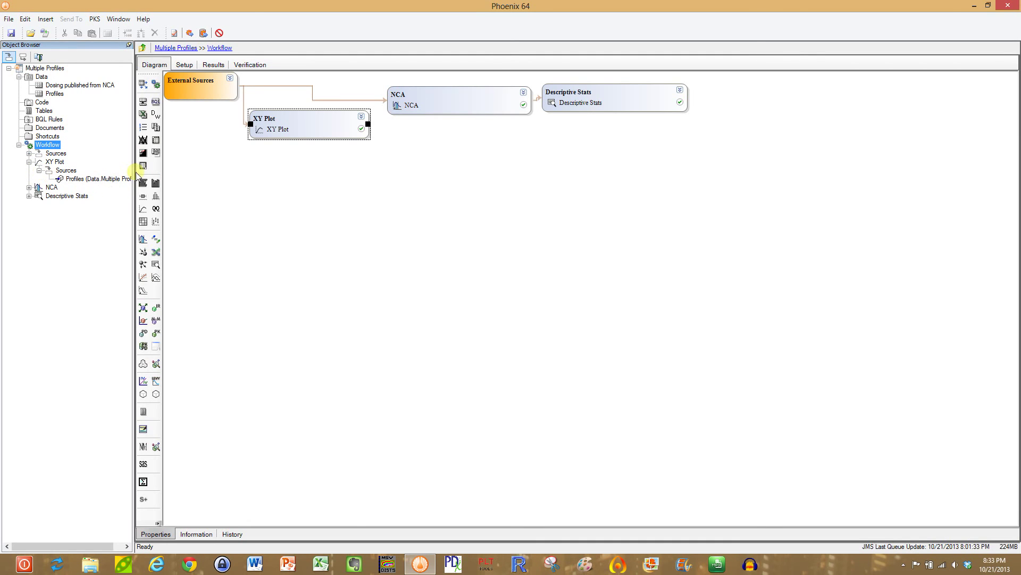
drag(136, 176, 204, 175)
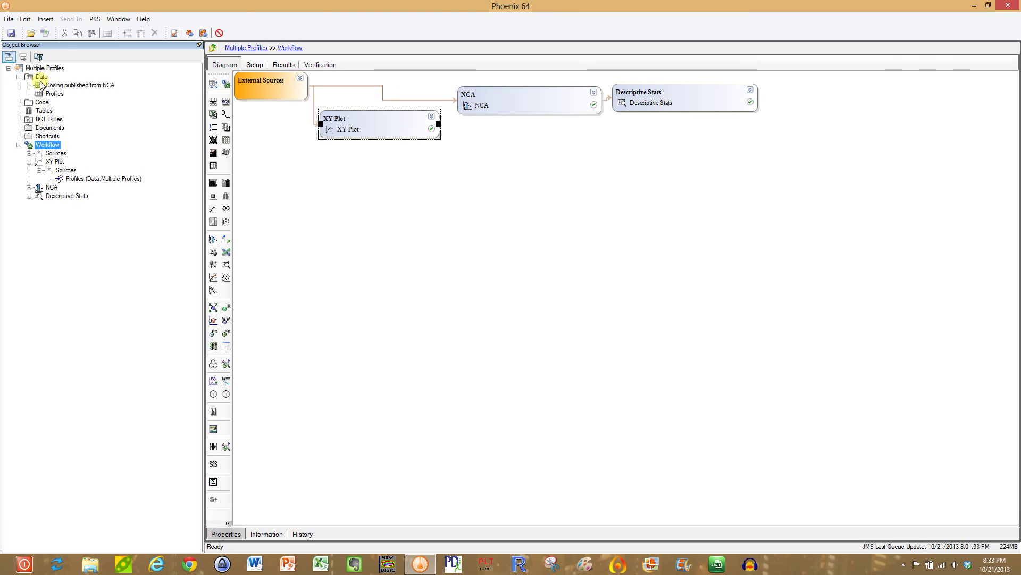
- Expand the Workflow, NCA and Descriptive Stats sources, showing NCA feeding Descriptive Stats
click(28, 154)
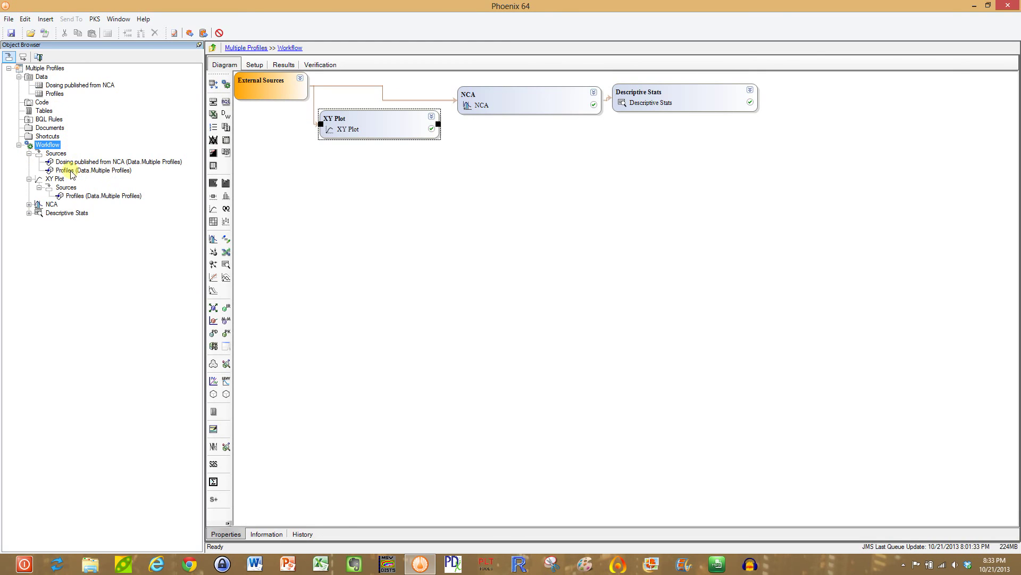
click(28, 204)
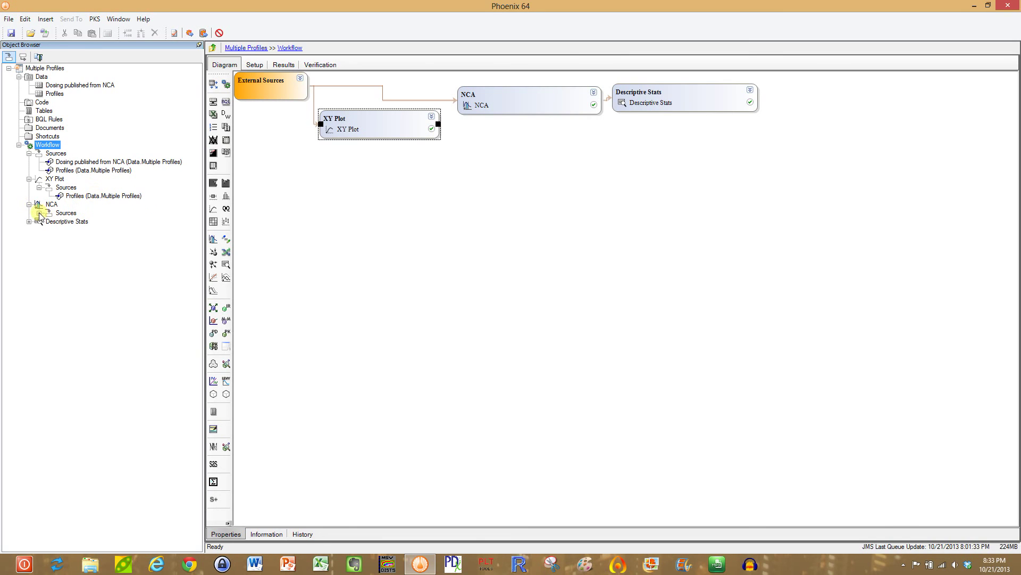
click(39, 213)
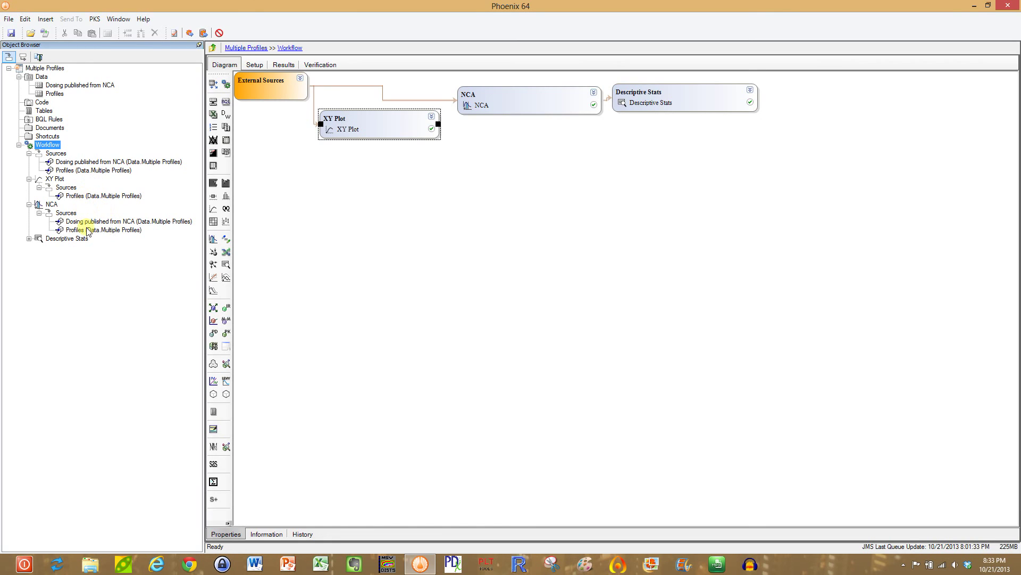
click(29, 238)
click(39, 247)
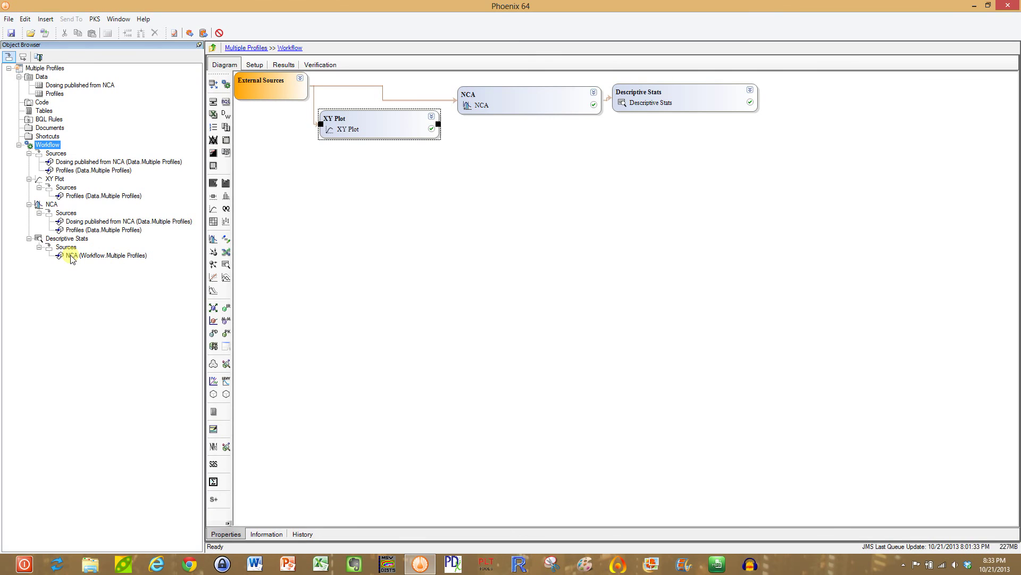
- Switch to Show Dependents to confirm Descriptive Stats depends on NCA, then turn off both listings
click(9, 58)
click(24, 58)
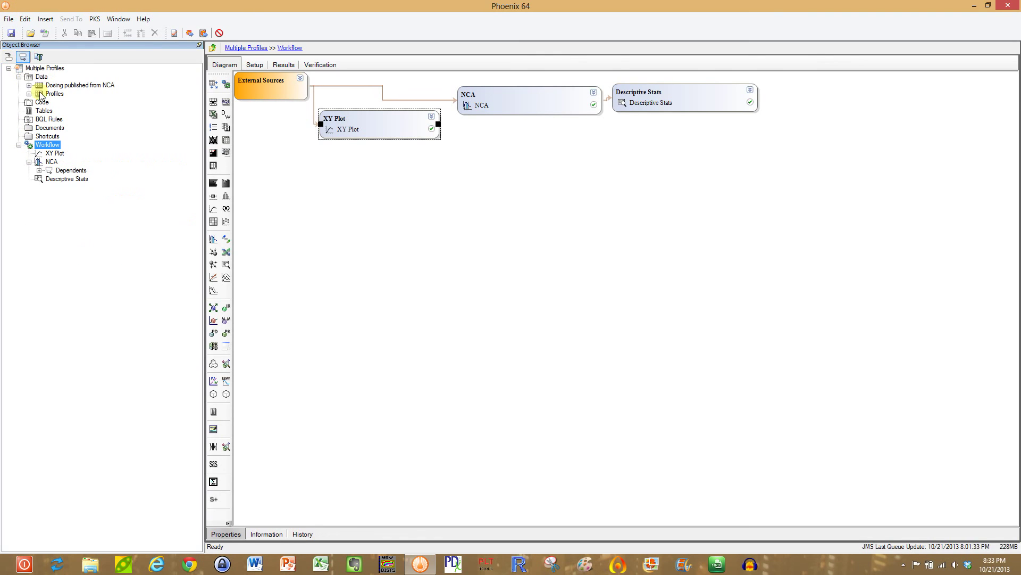
click(39, 171)
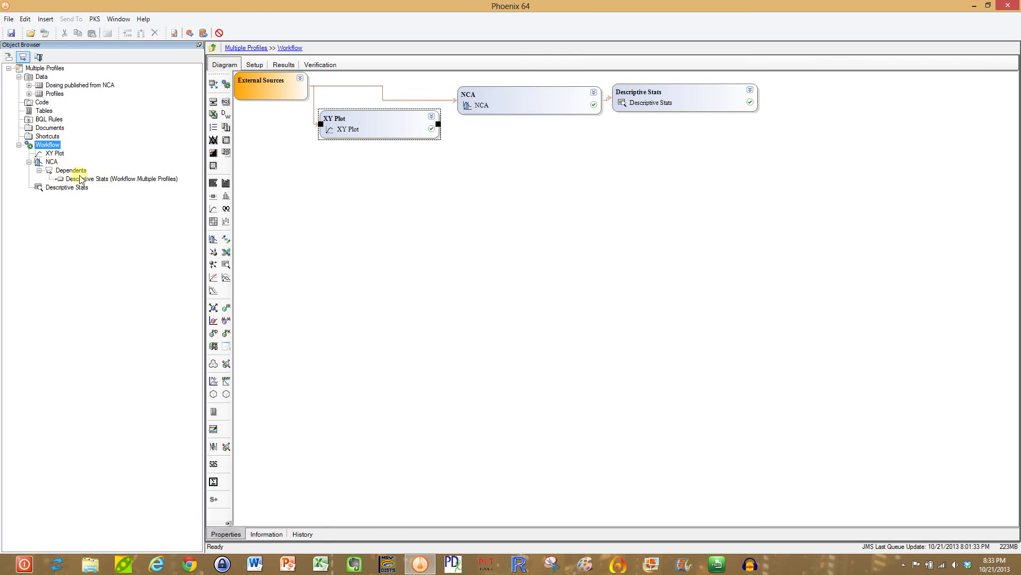
click(9, 56)
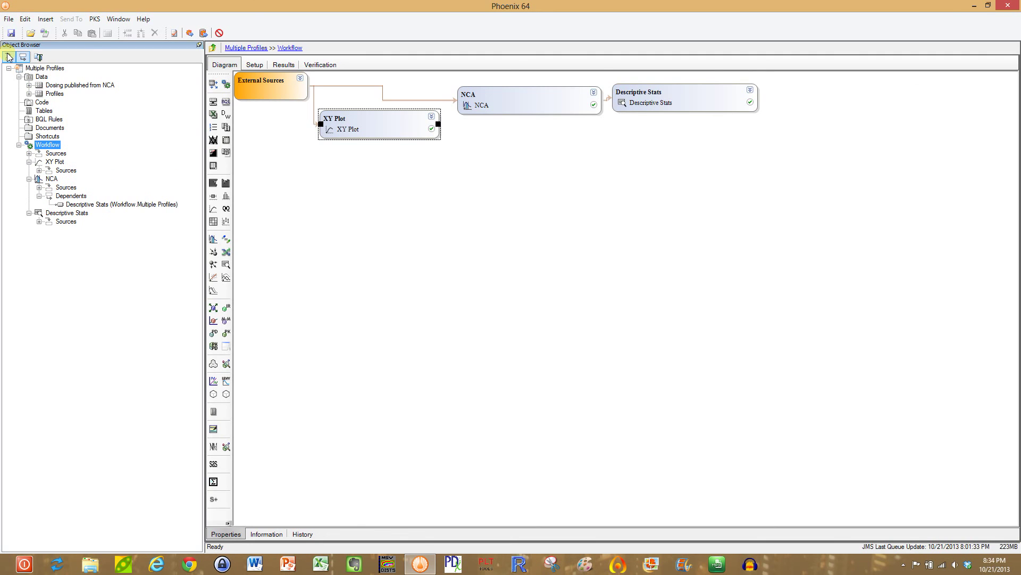
click(9, 56)
click(23, 56)
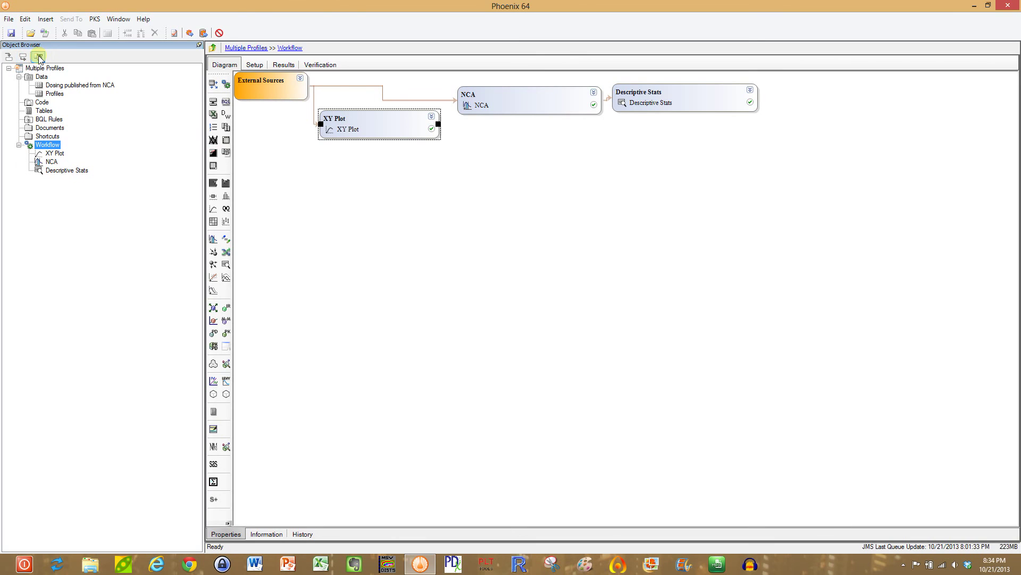